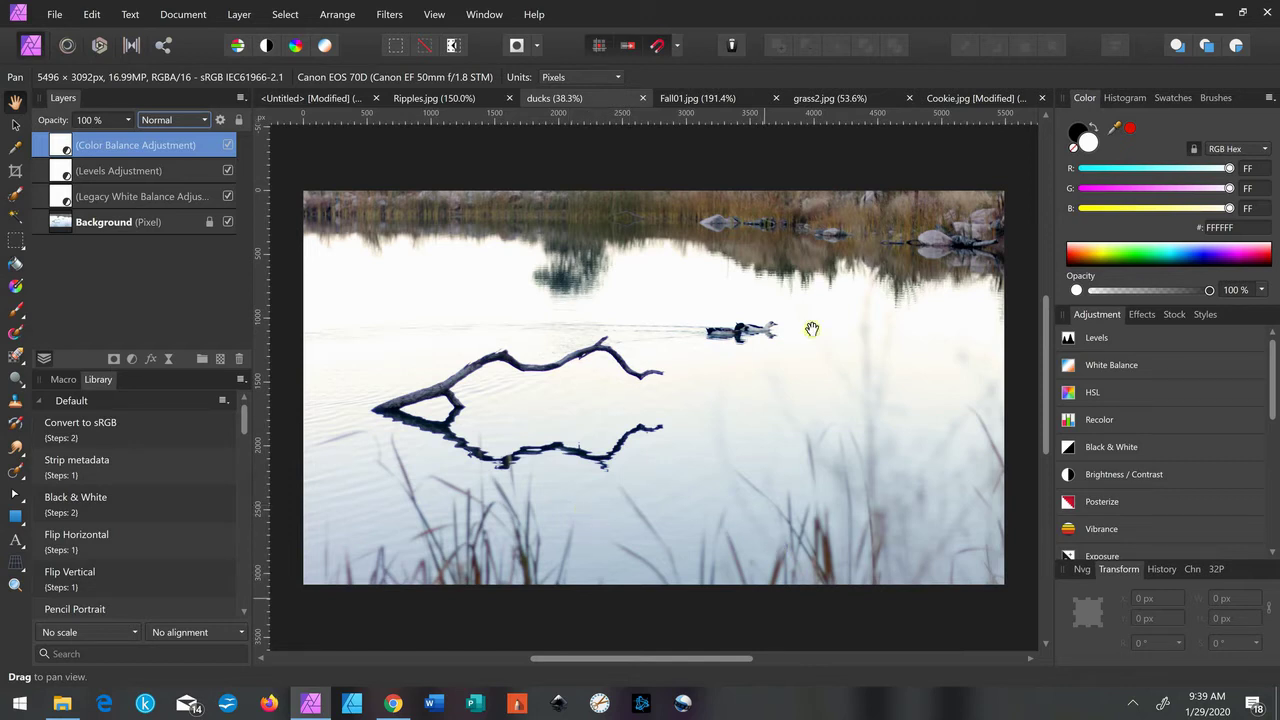
Step: Switch to the Ripples.jpg document and bring up the Filters menu
{"action": "left_click", "coordinate": [437, 99]}
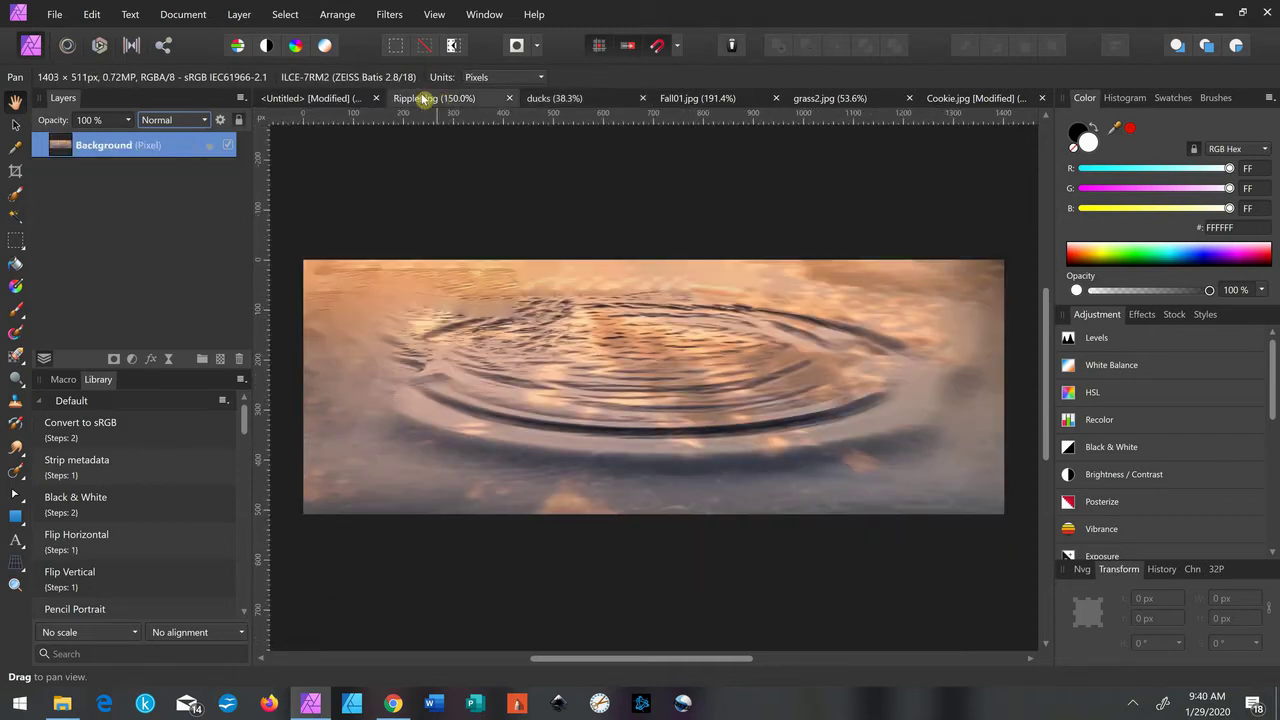
{"action": "left_click", "coordinate": [392, 15]}
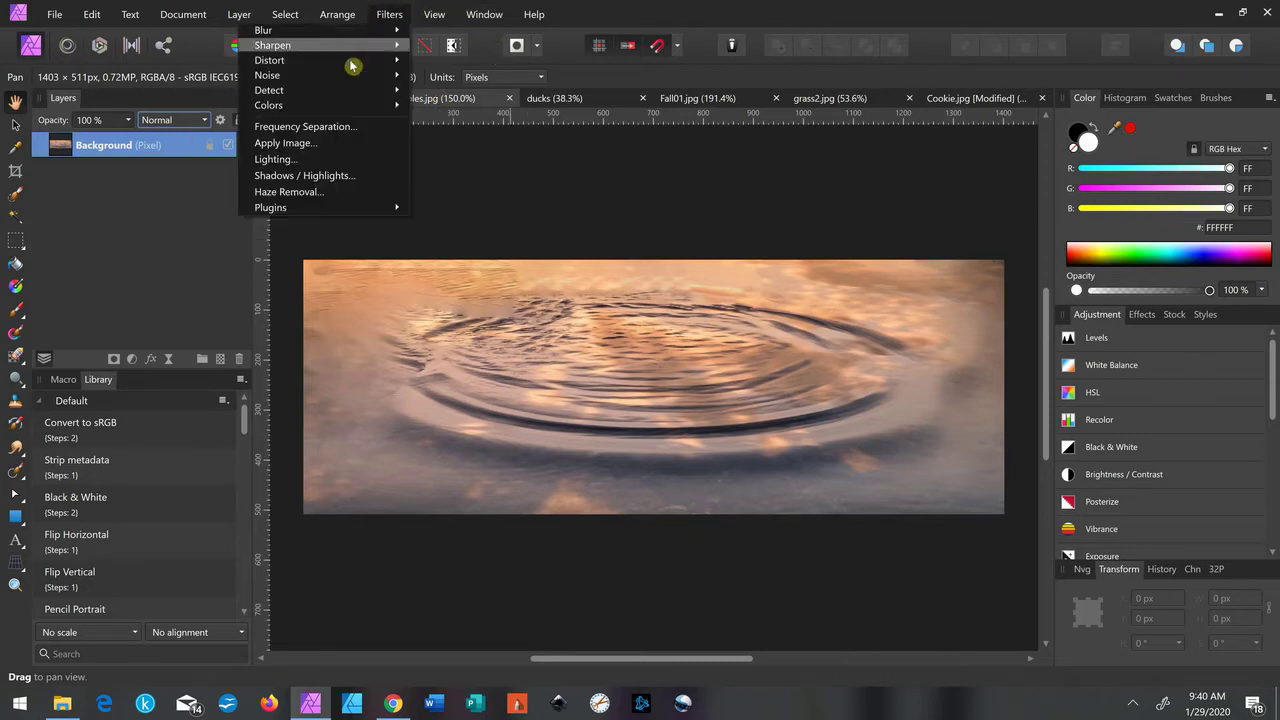
Step: Apply Frequency Separation to Ripples.jpg with a radius of about 6.4 px
{"action": "left_click", "coordinate": [345, 127]}
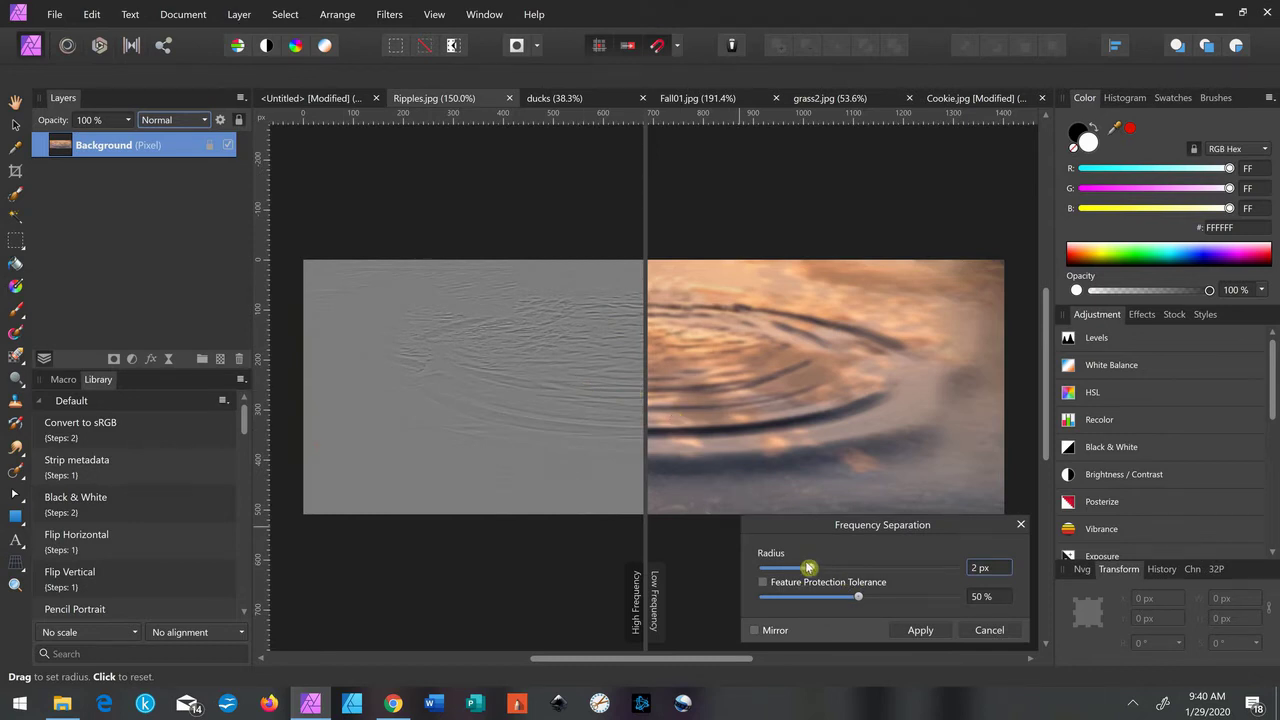
{"action": "left_click_drag", "start_coordinate": [812, 571], "coordinate": [822, 572]}
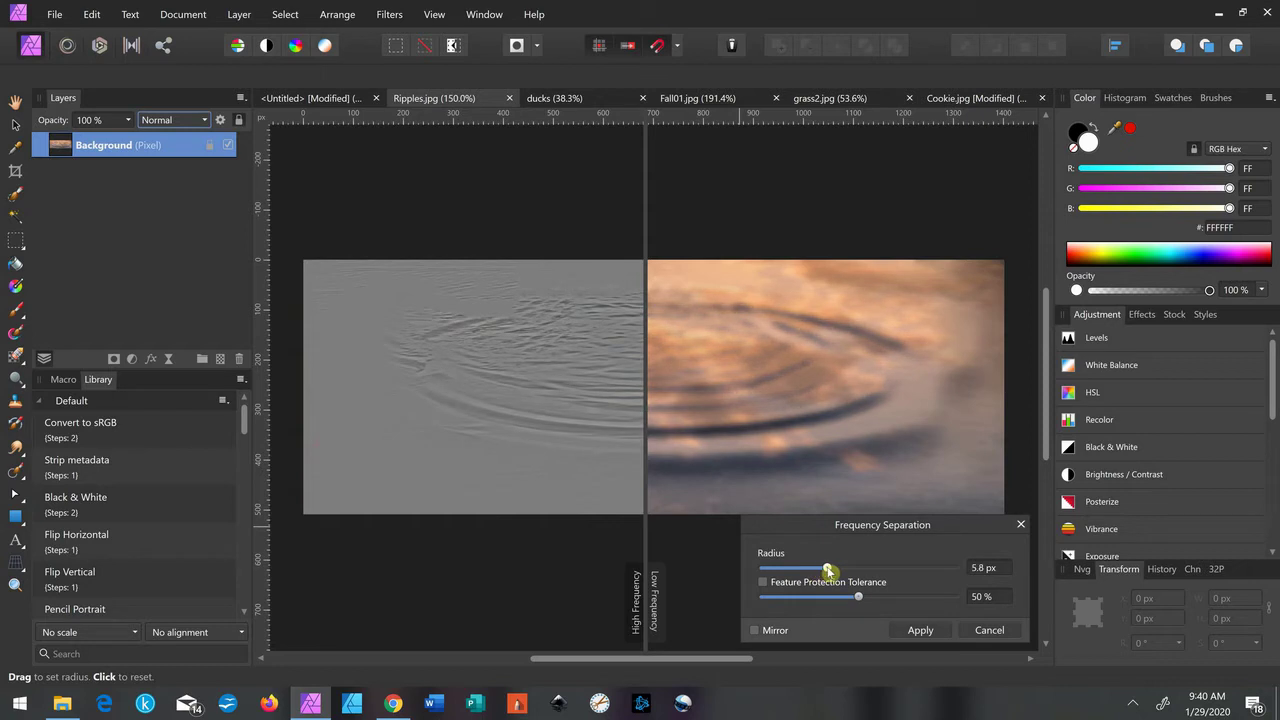
{"action": "left_click", "coordinate": [920, 630]}
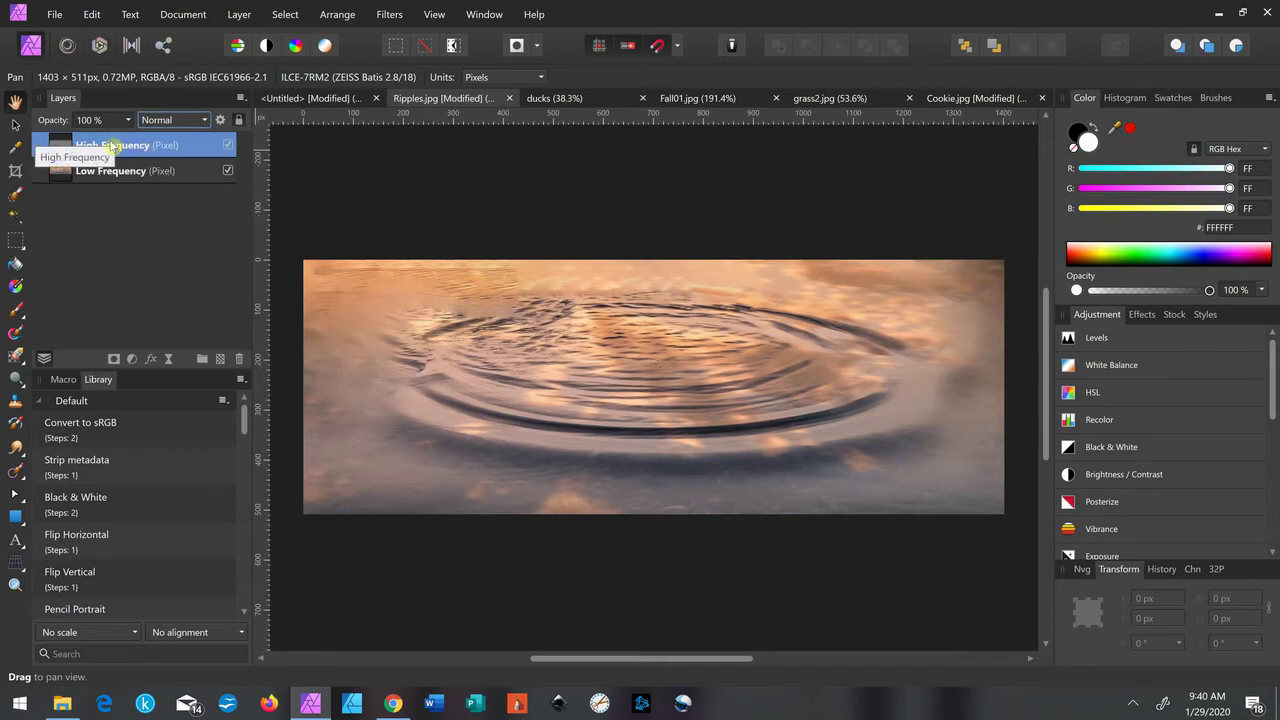
Step: Paste the ripple High Frequency layer into the ducks photo, centre it on the ducks, and add a mask
{"action": "left_click", "coordinate": [559, 100]}
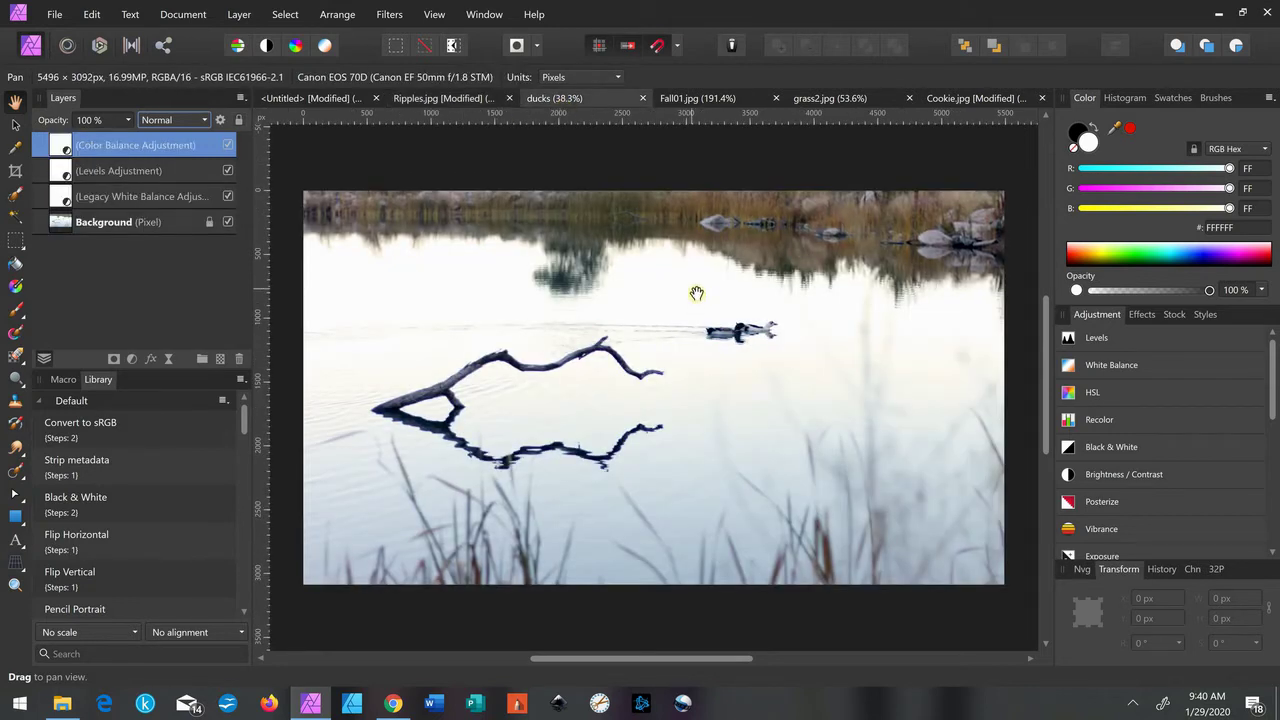
{"action": "key", "text": "ctrl+v"}
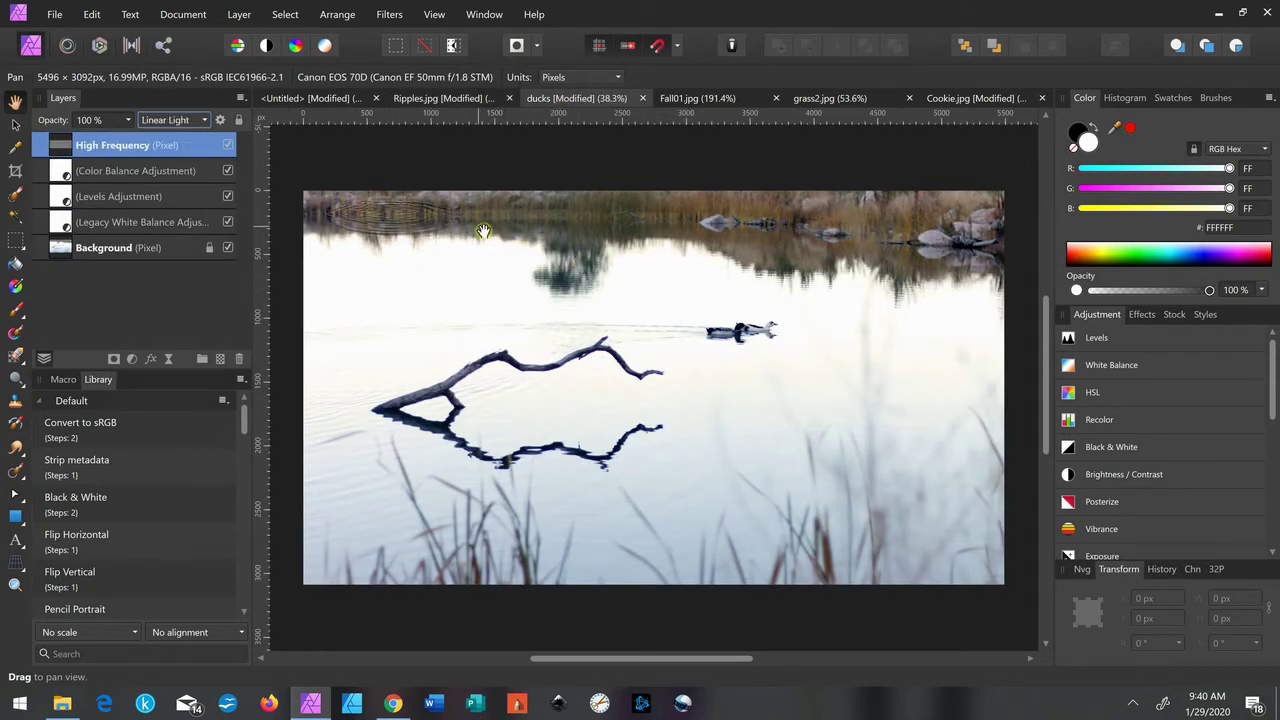
{"action": "key", "text": "v"}
{"action": "left_click_drag", "start_coordinate": [488, 238], "coordinate": [776, 330]}
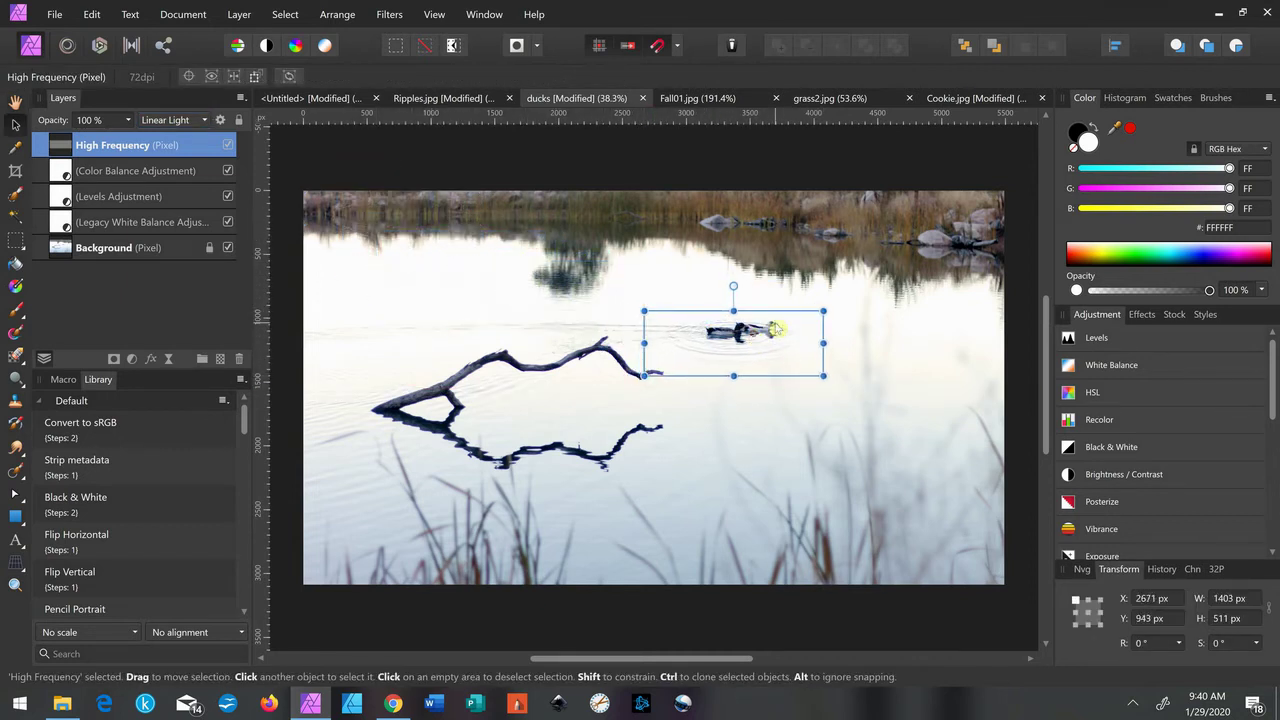
{"action": "scroll", "coordinate": [776, 329], "scroll_direction": "up", "scroll_amount": 5}
{"action": "scroll", "coordinate": [776, 329], "scroll_direction": "down", "scroll_amount": 2}
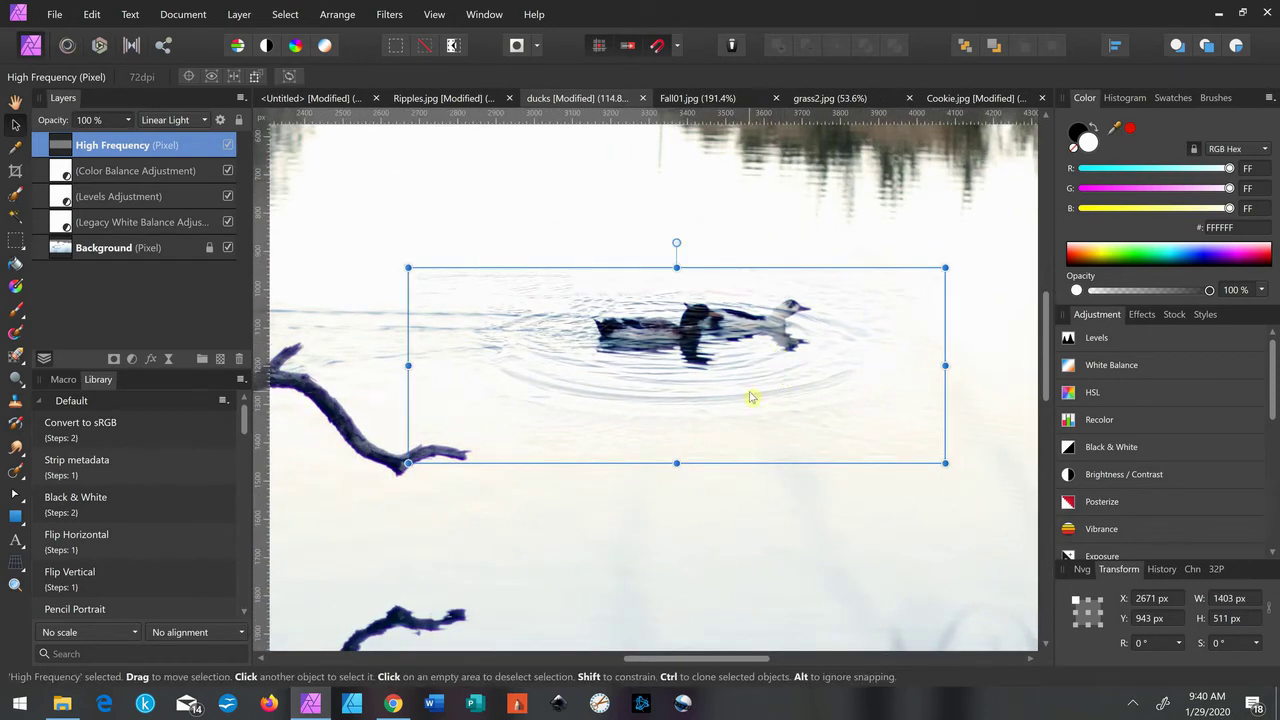
{"action": "left_click_drag", "start_coordinate": [740, 362], "coordinate": [760, 380]}
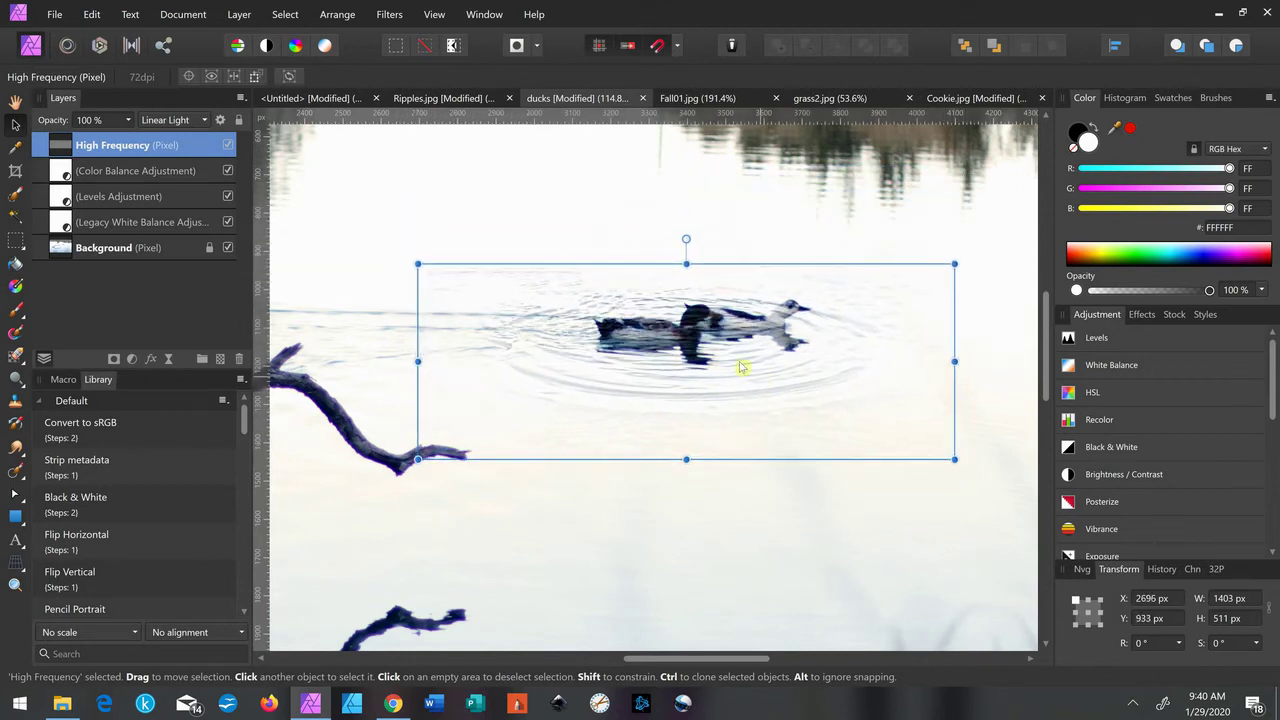
{"action": "left_click", "coordinate": [116, 360]}
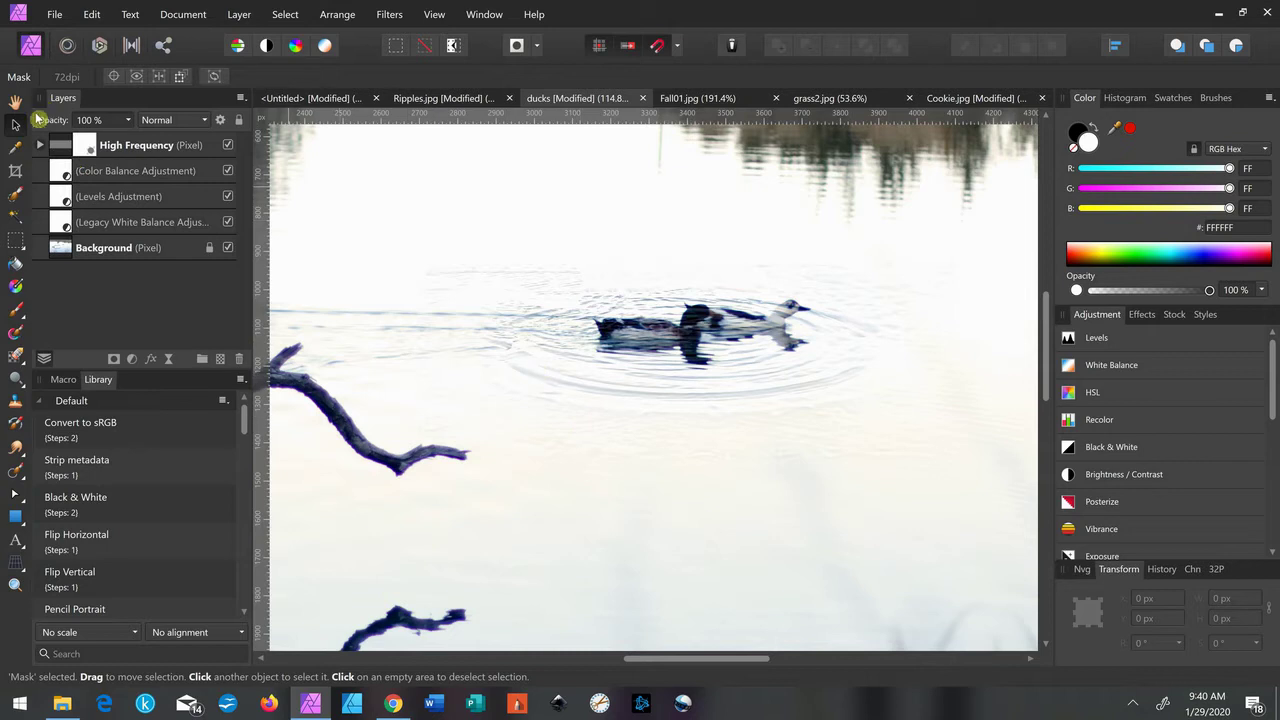
Step: Paint black on the High Frequency mask with a smaller brush to hide ripples over the ducks
{"action": "left_click", "coordinate": [40, 145]}
{"action": "key", "text": "b"}
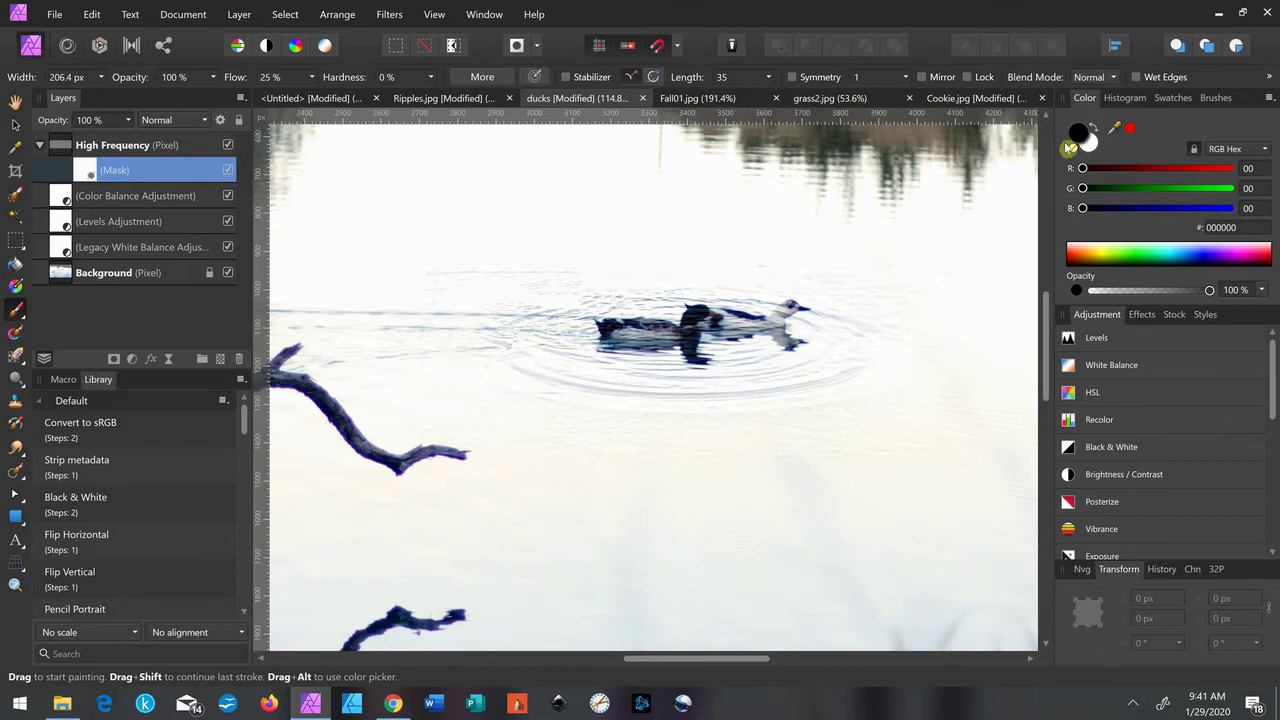
{"action": "left_click_drag", "start_coordinate": [720, 325], "coordinate": [634, 308]}
{"action": "scroll", "coordinate": [693, 314], "scroll_direction": "up", "scroll_amount": 5}
{"action": "key", "text": "bracketleft"}
{"action": "key", "text": "bracketleft"}
{"action": "key", "text": "bracketleft"}
{"action": "key", "text": "bracketleft"}
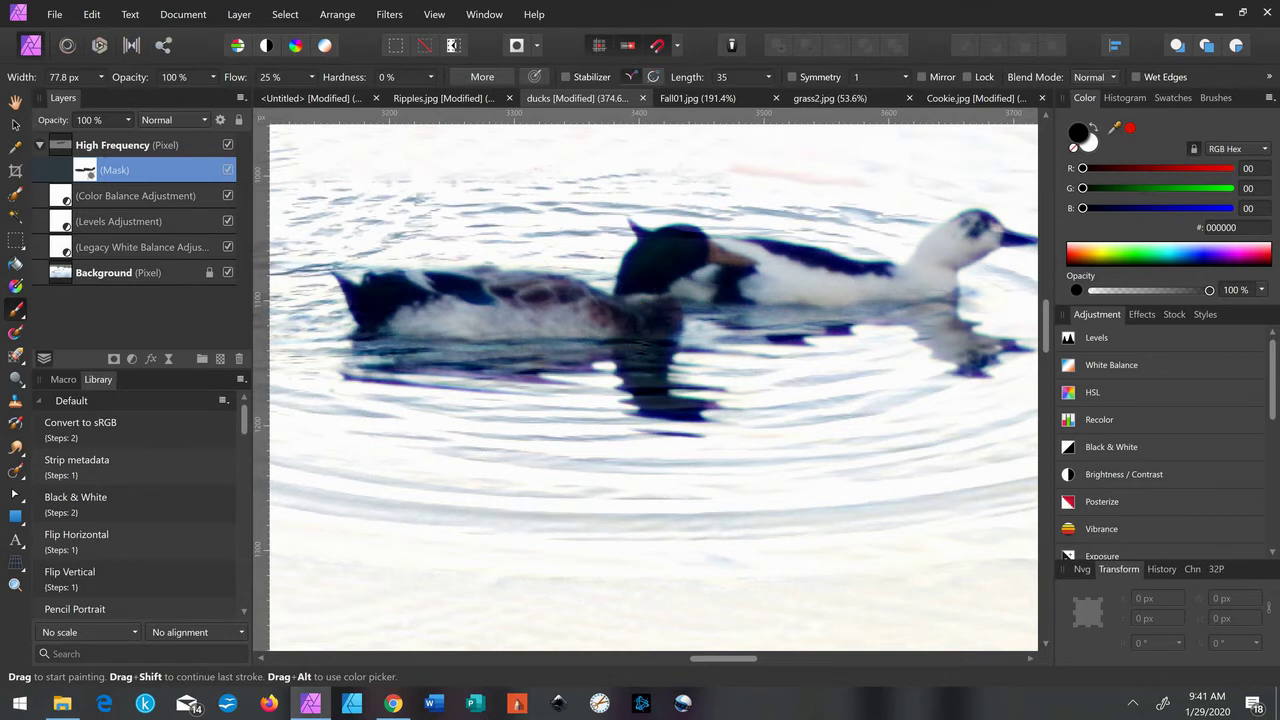
{"action": "scroll", "coordinate": [634, 308], "scroll_direction": "down", "scroll_amount": 5}
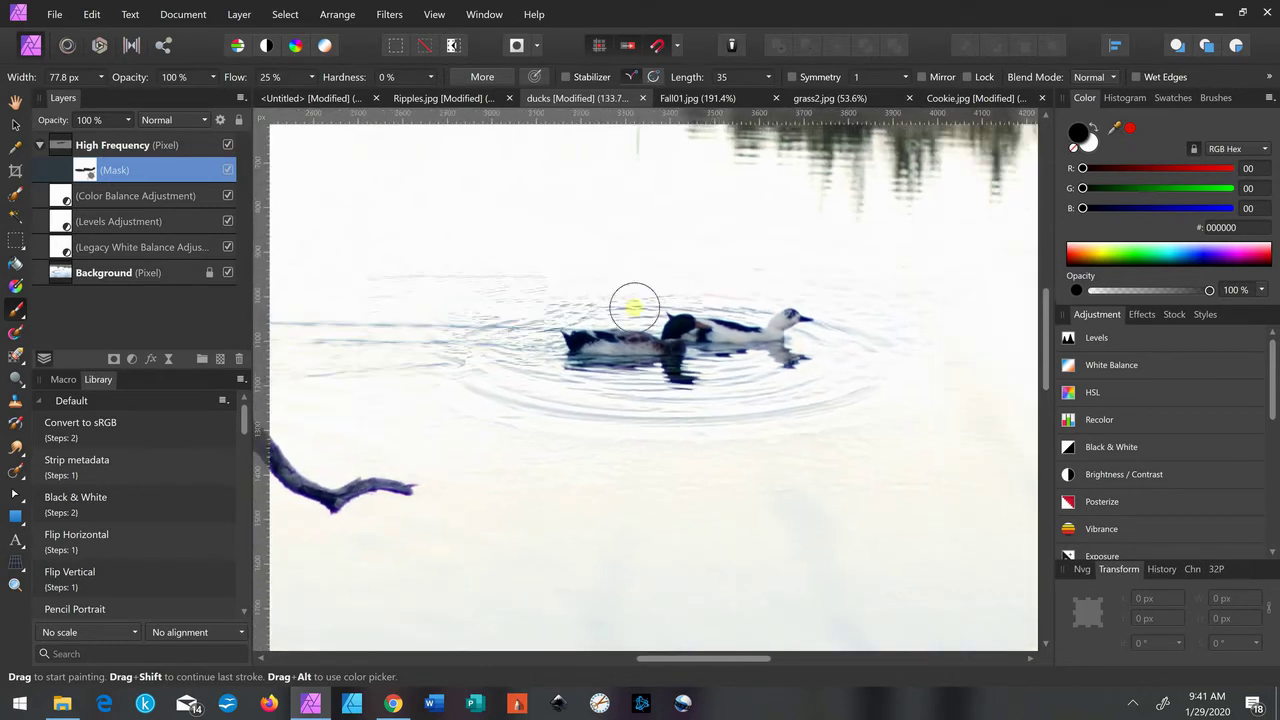
{"action": "scroll", "coordinate": [634, 308], "scroll_direction": "down", "scroll_amount": 2}
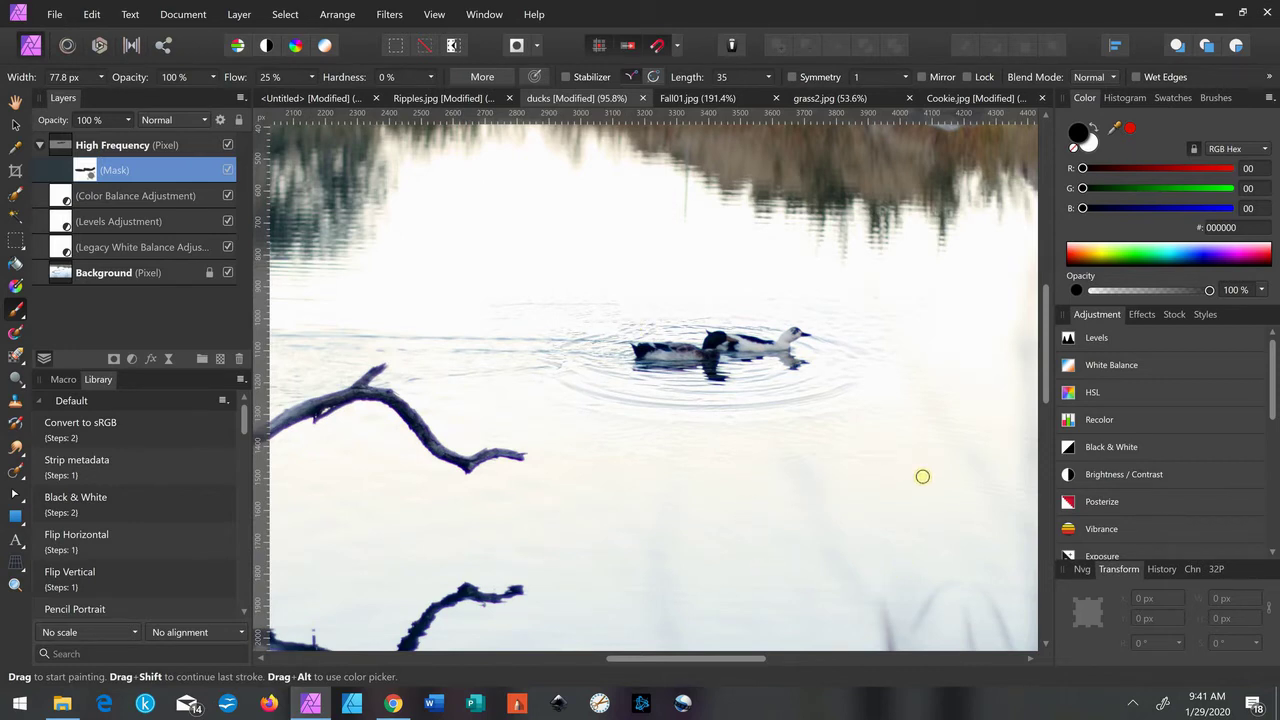
{"action": "left_click", "coordinate": [60, 150]}
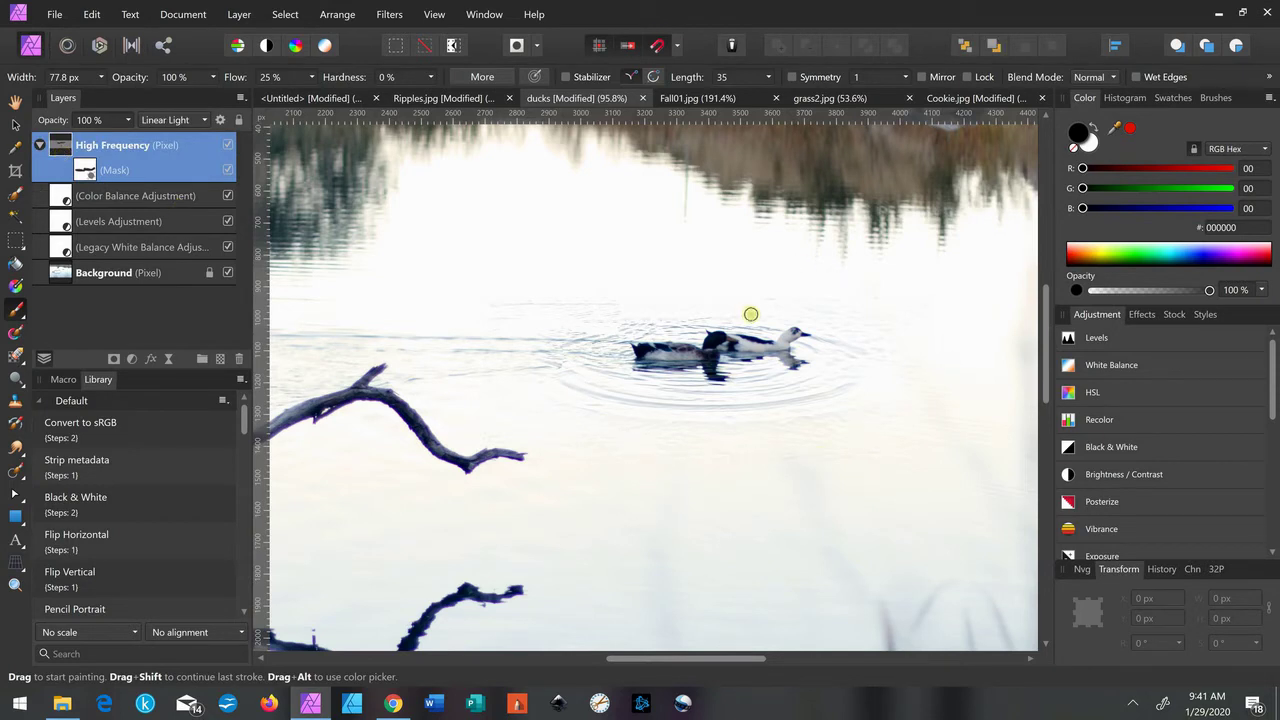
{"action": "left_click", "coordinate": [206, 121]}
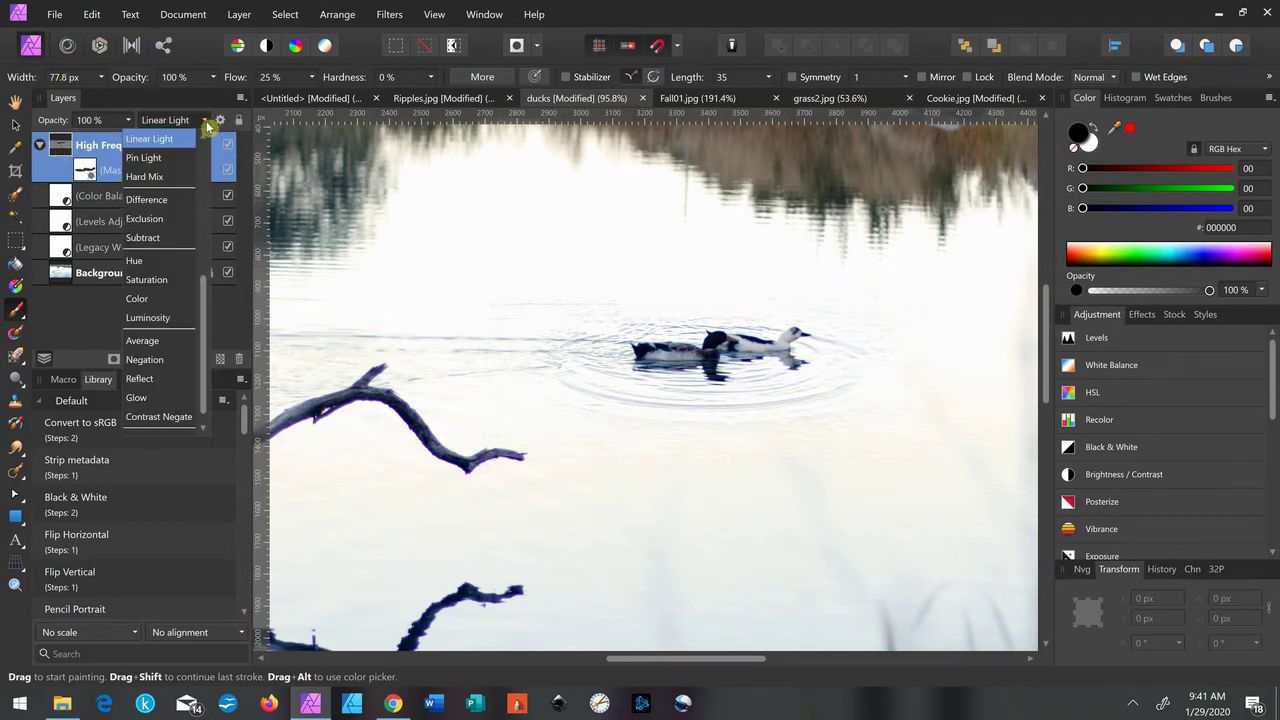
Step: In Difference mode, paint out the texture patch's top and lower edges with a larger brush
{"action": "left_click", "coordinate": [174, 203]}
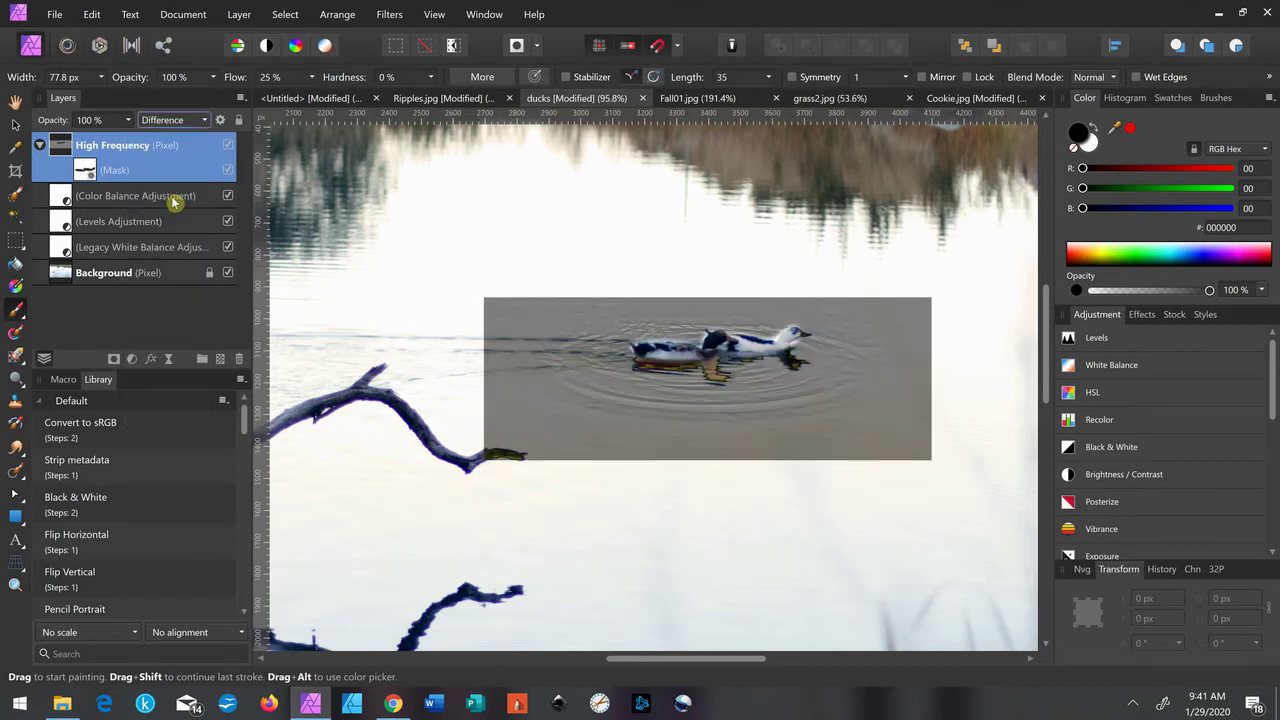
{"action": "left_click", "coordinate": [92, 174]}
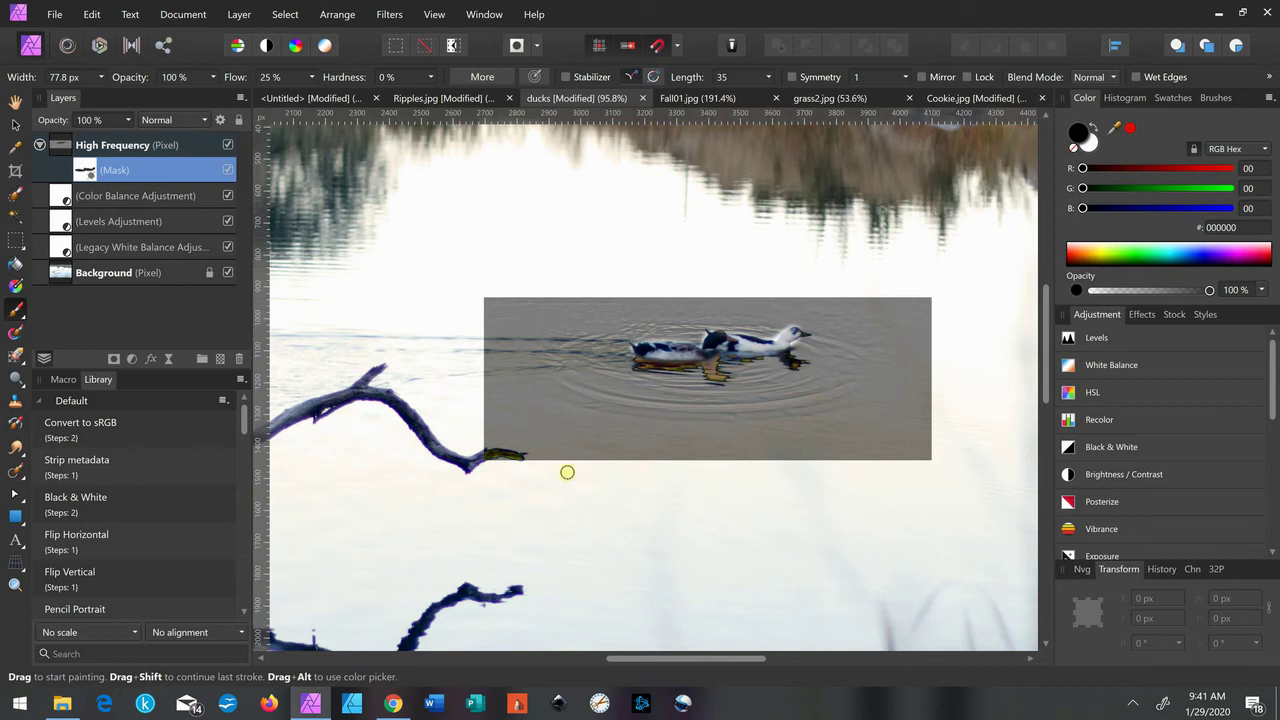
{"action": "key", "text": "bracketright"}
{"action": "mouse_move", "coordinate": [690, 300]}
{"action": "left_mouse_down"}
{"action": "mouse_move", "coordinate": [486, 312]}
{"action": "mouse_move", "coordinate": [915, 304]}
{"action": "mouse_move", "coordinate": [928, 340]}
{"action": "mouse_move", "coordinate": [920, 455]}
{"action": "mouse_move", "coordinate": [900, 440]}
{"action": "mouse_move", "coordinate": [792, 452]}
{"action": "mouse_move", "coordinate": [905, 425]}
{"action": "left_mouse_up"}
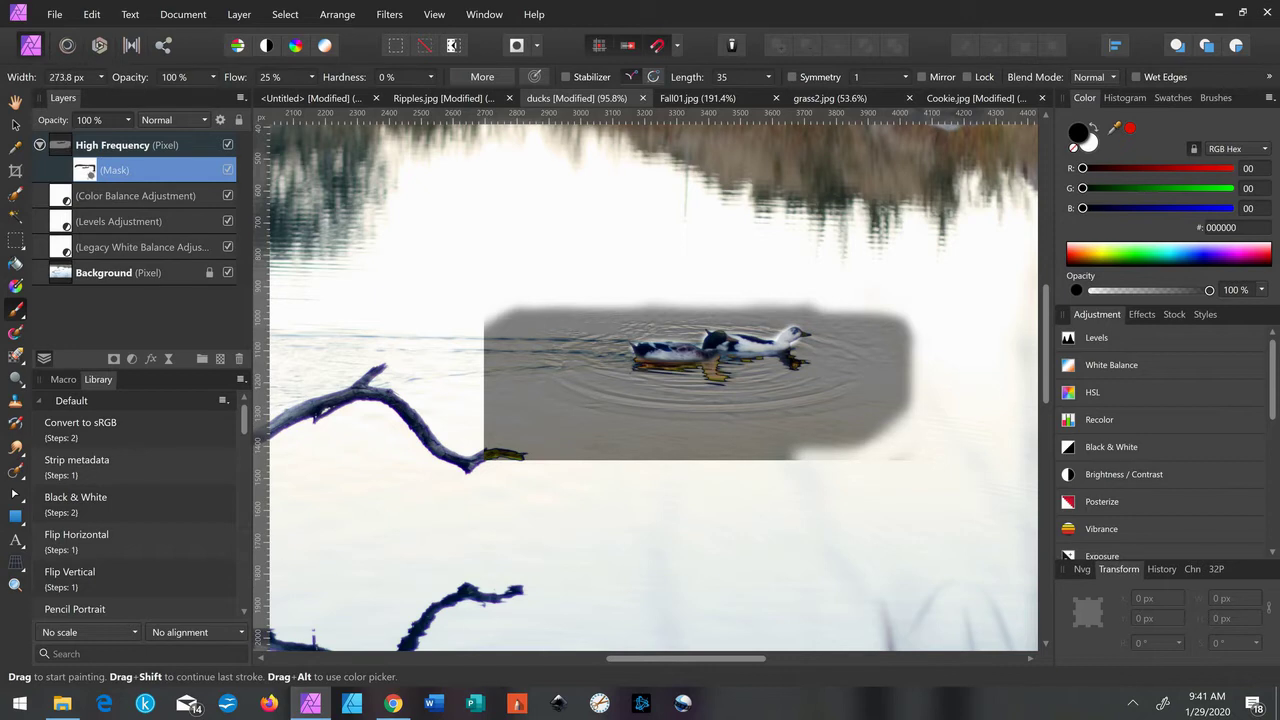
{"action": "left_click", "coordinate": [613, 599]}
{"action": "left_click", "coordinate": [725, 510]}
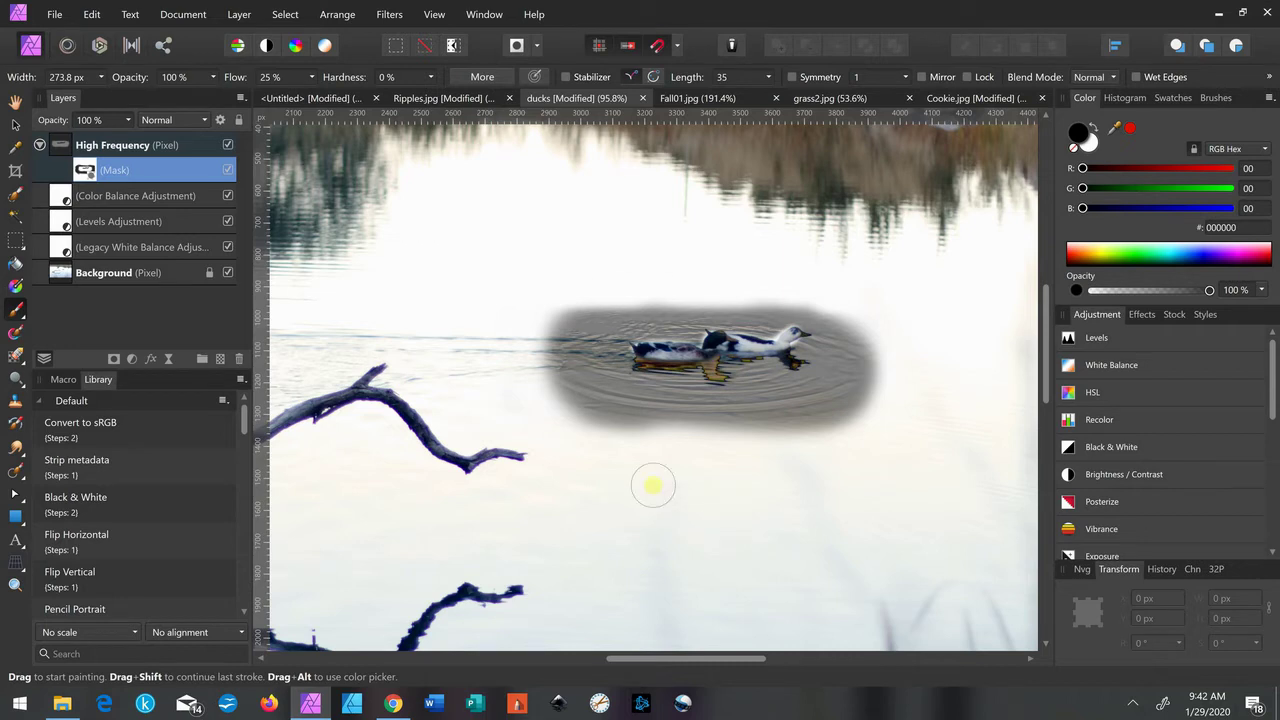
Step: Set the High Frequency layer's blend mode back to Linear Light
{"action": "left_click", "coordinate": [58, 145]}
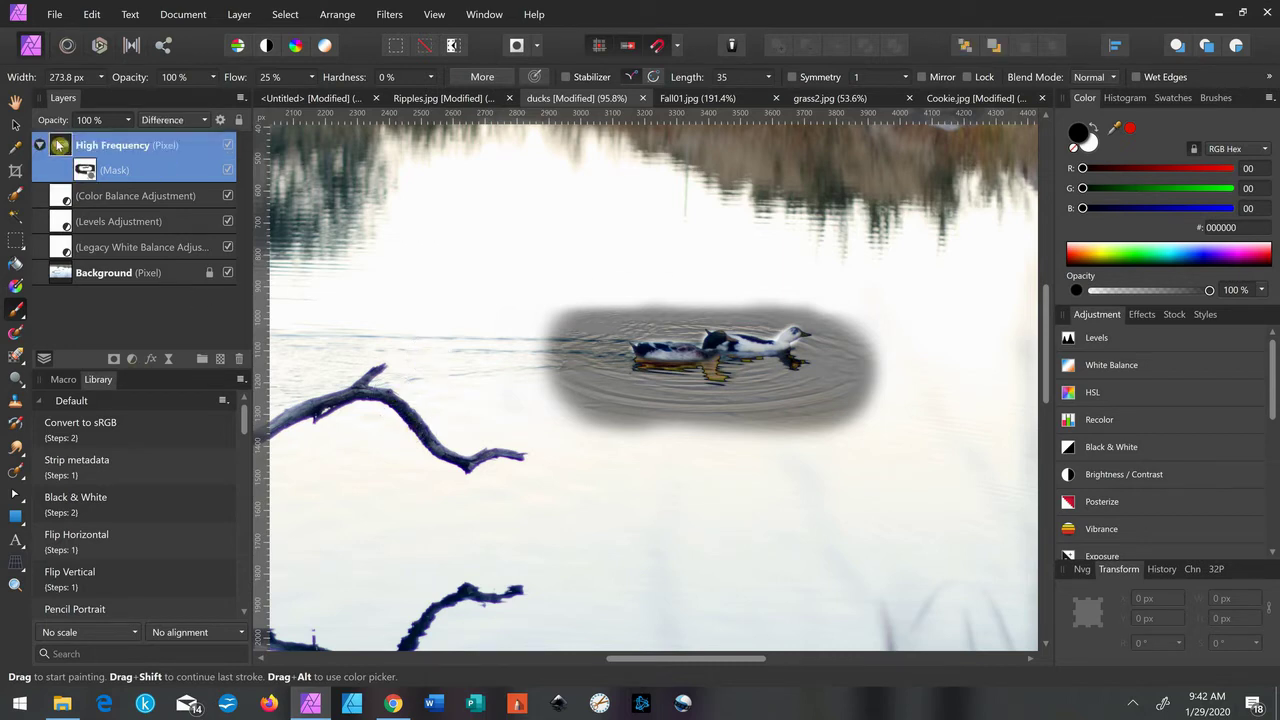
{"action": "left_click", "coordinate": [204, 125]}
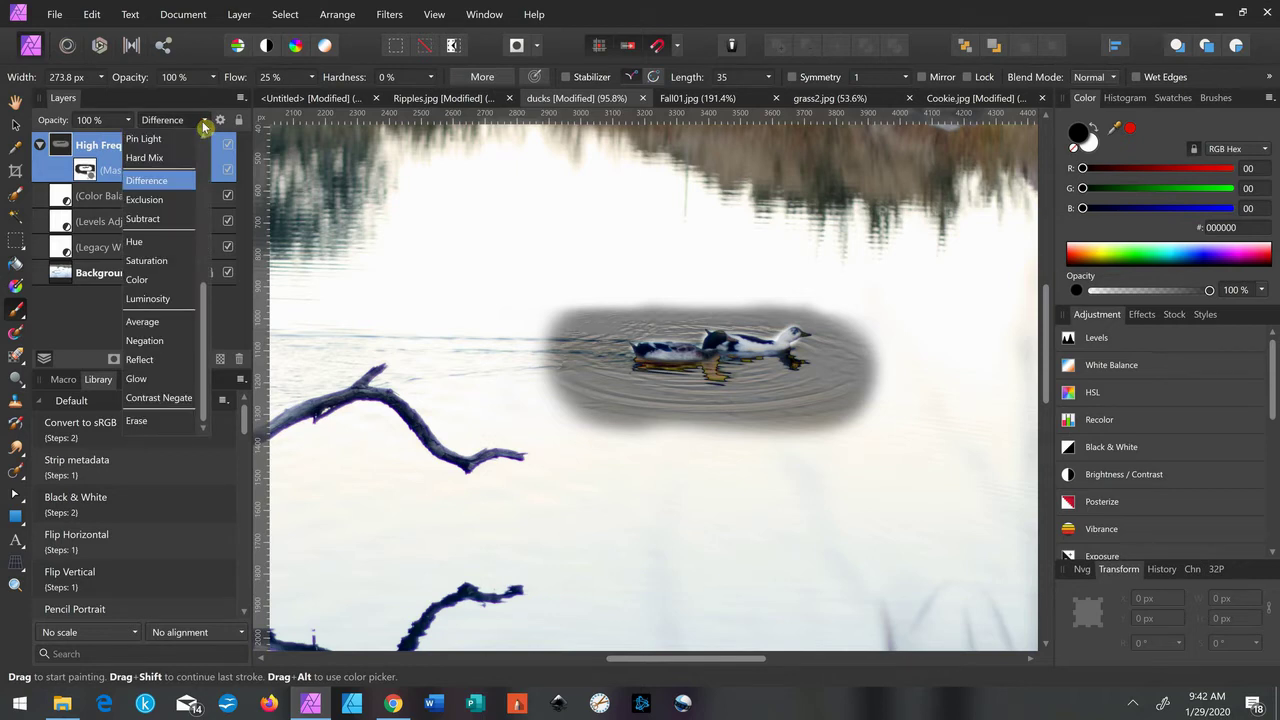
{"action": "scroll", "coordinate": [195, 190], "scroll_direction": "up", "scroll_amount": 1}
{"action": "left_click", "coordinate": [174, 180]}
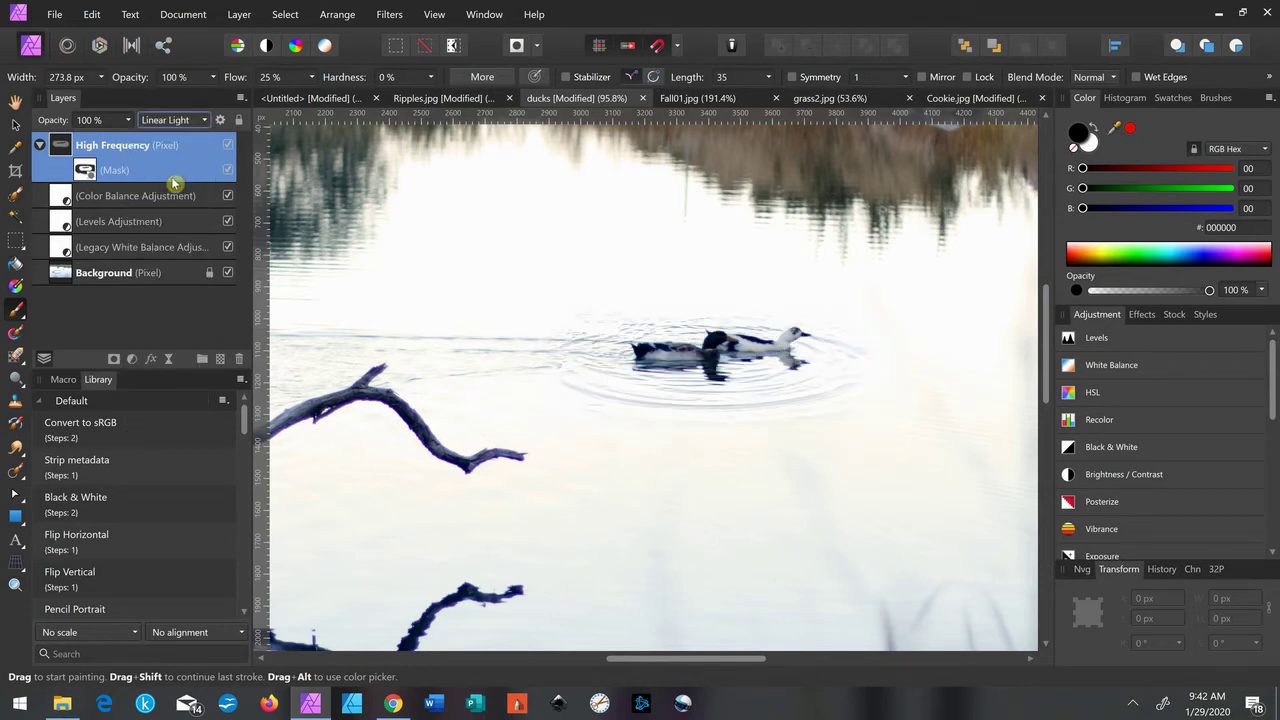
Step: Close the ducks and Ripples documents without saving, then switch to Fall01.jpg
{"action": "left_click", "coordinate": [641, 99]}
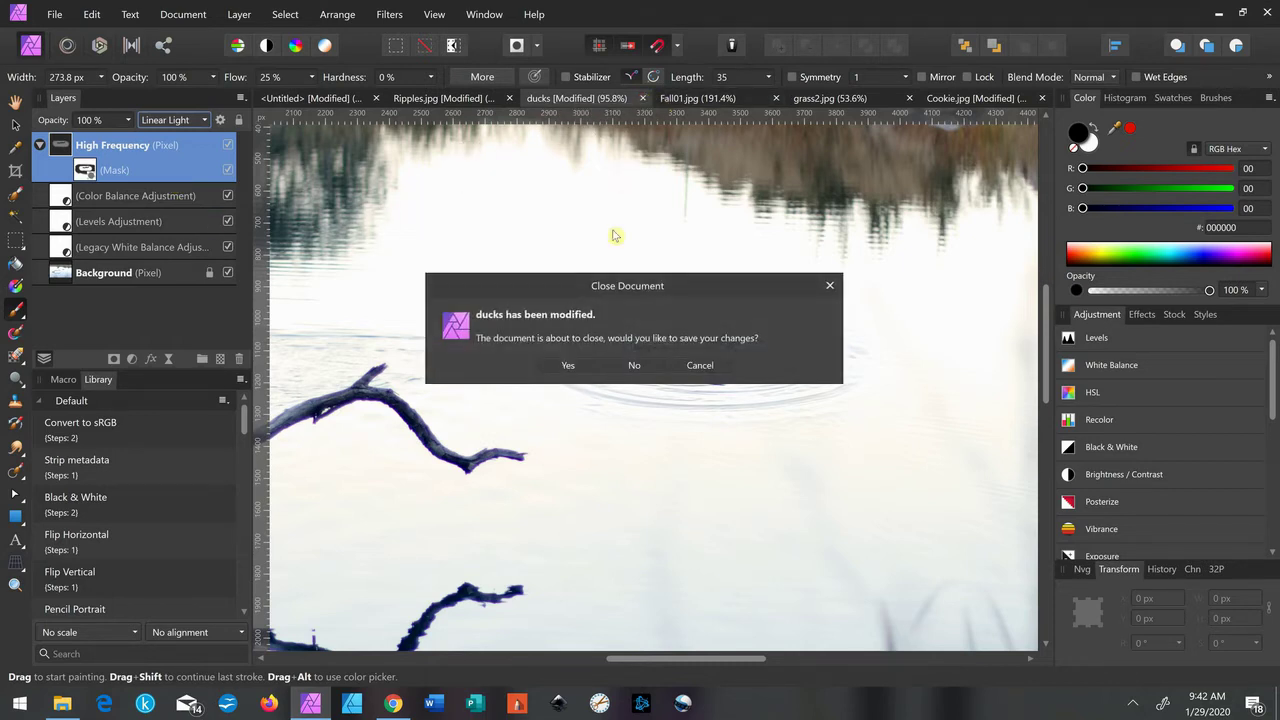
{"action": "left_click", "coordinate": [635, 366]}
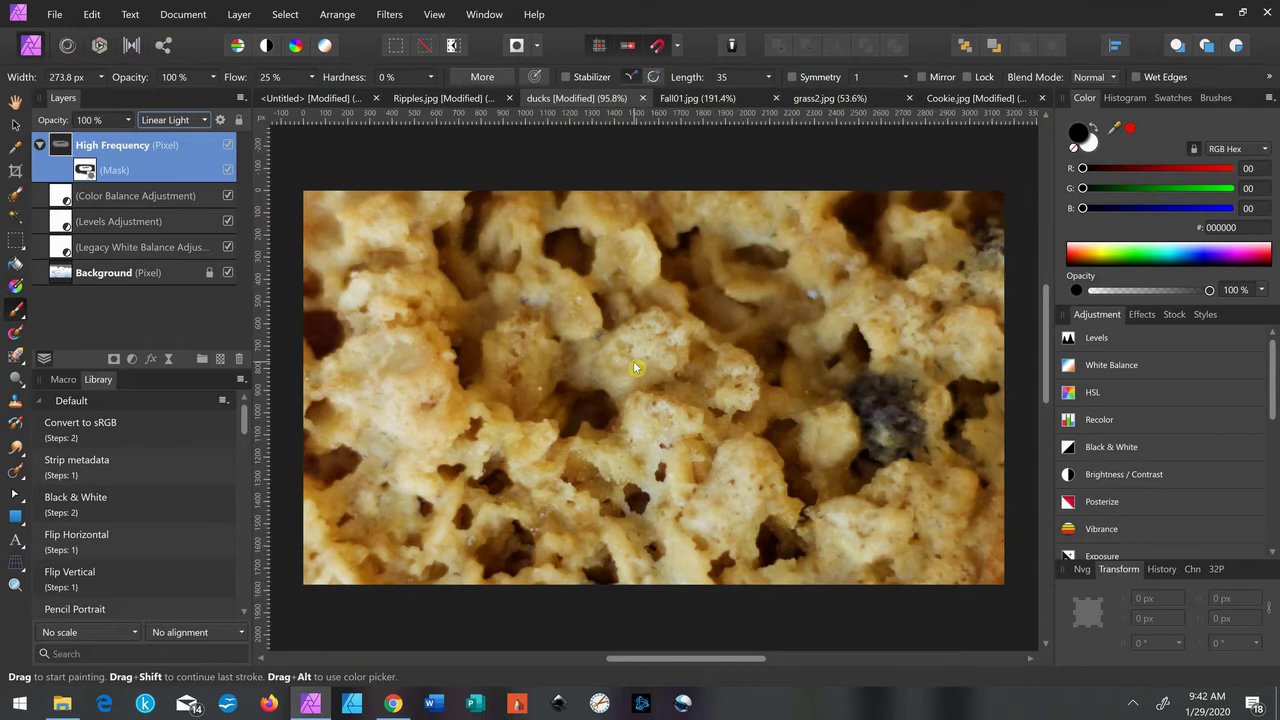
{"action": "left_click", "coordinate": [442, 99]}
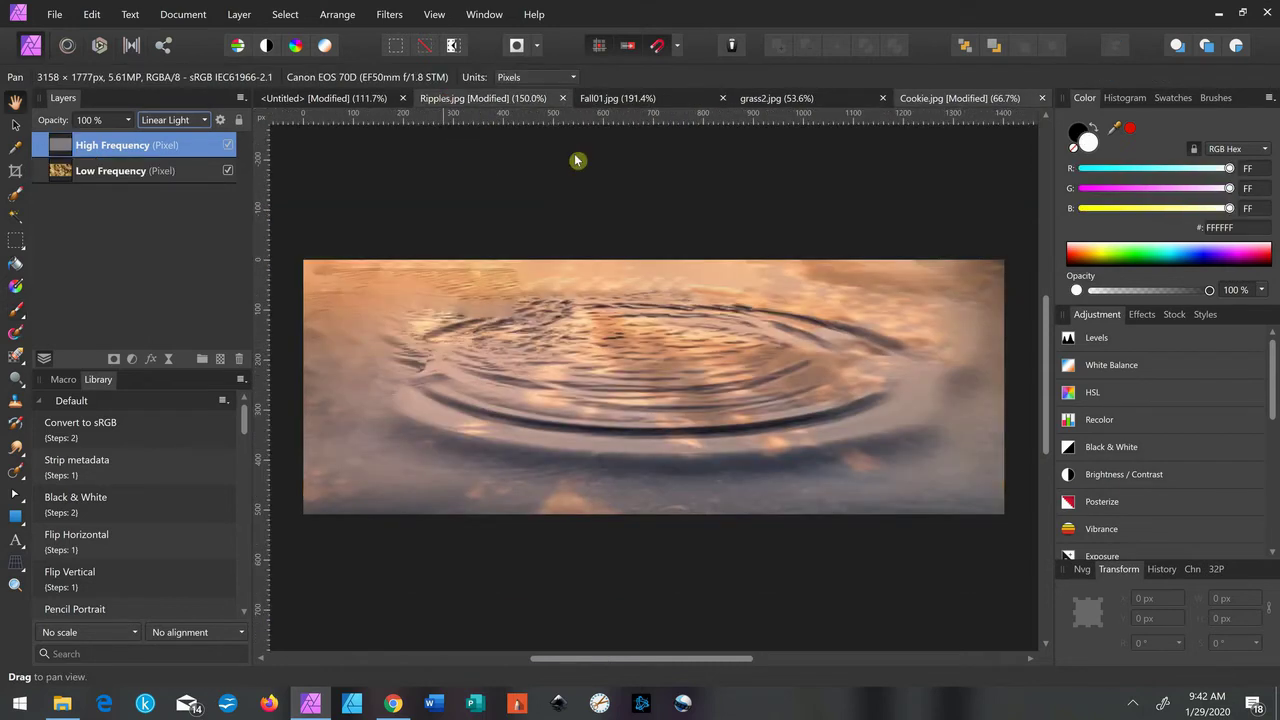
{"action": "left_click", "coordinate": [563, 99]}
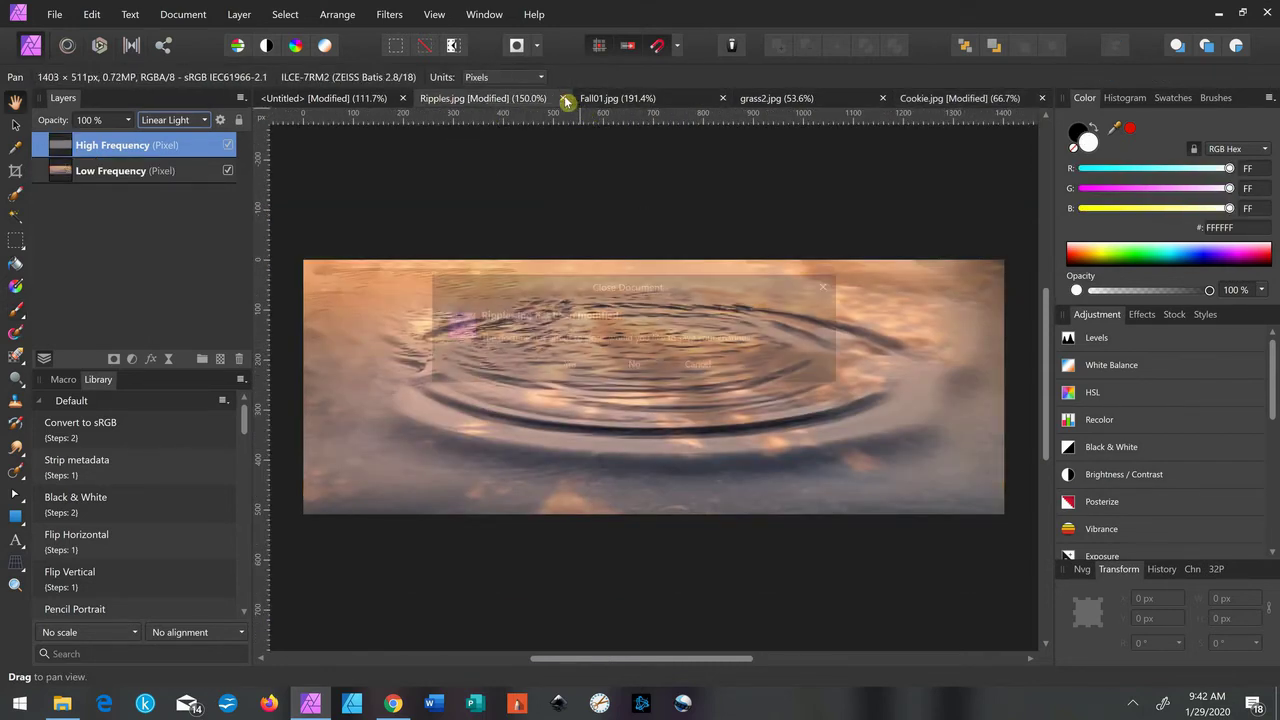
{"action": "left_click", "coordinate": [637, 367]}
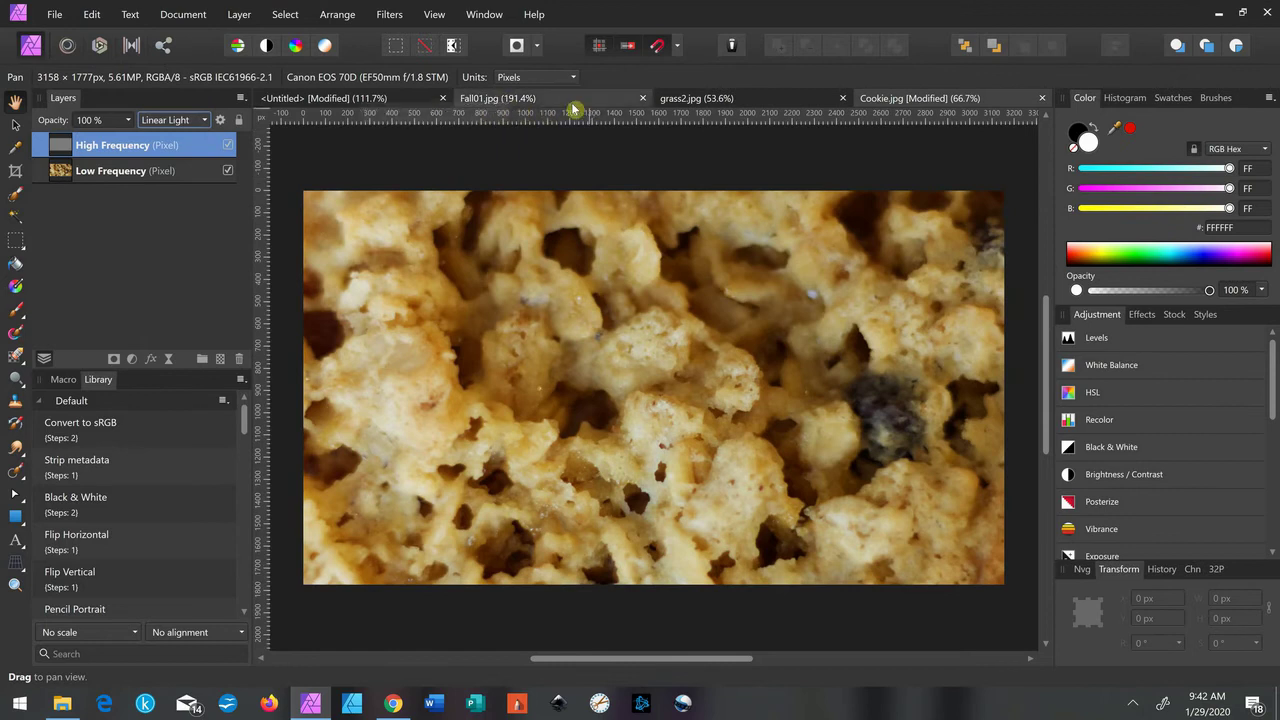
{"action": "left_click", "coordinate": [565, 103]}
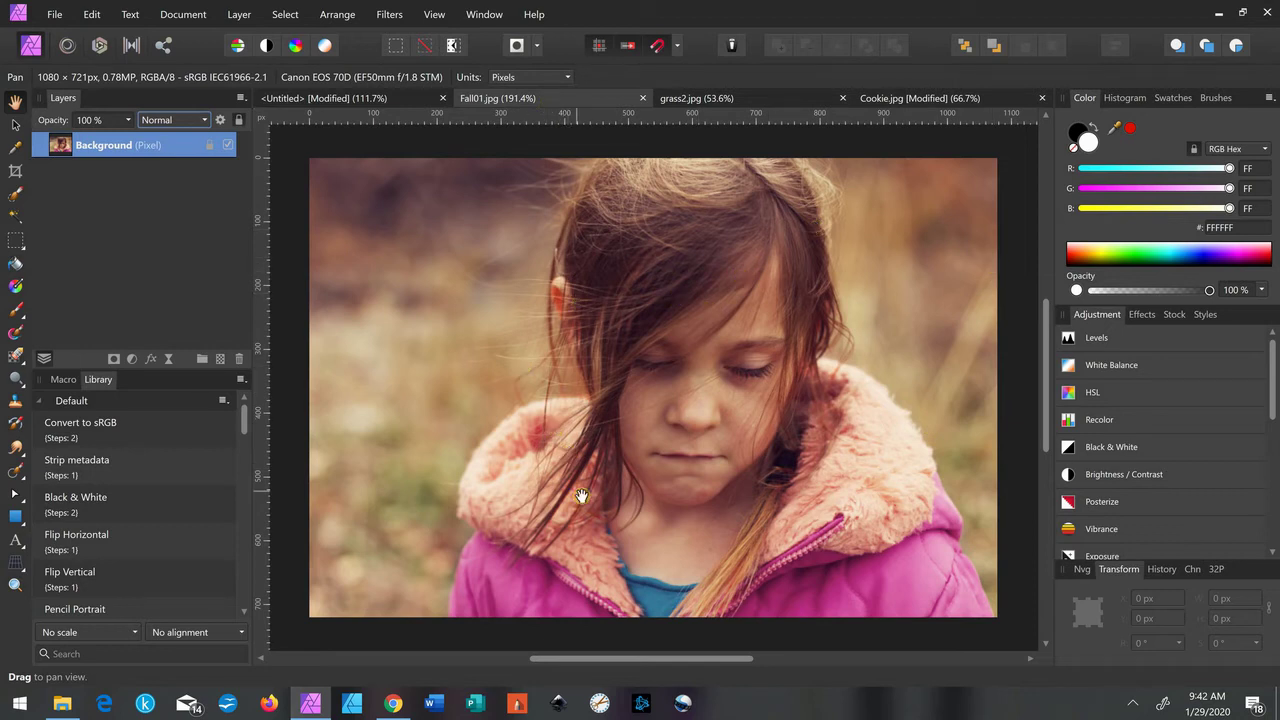
Step: Apply Frequency Separation to grass2.jpg with a 16.9 px radius
{"action": "left_click", "coordinate": [698, 105]}
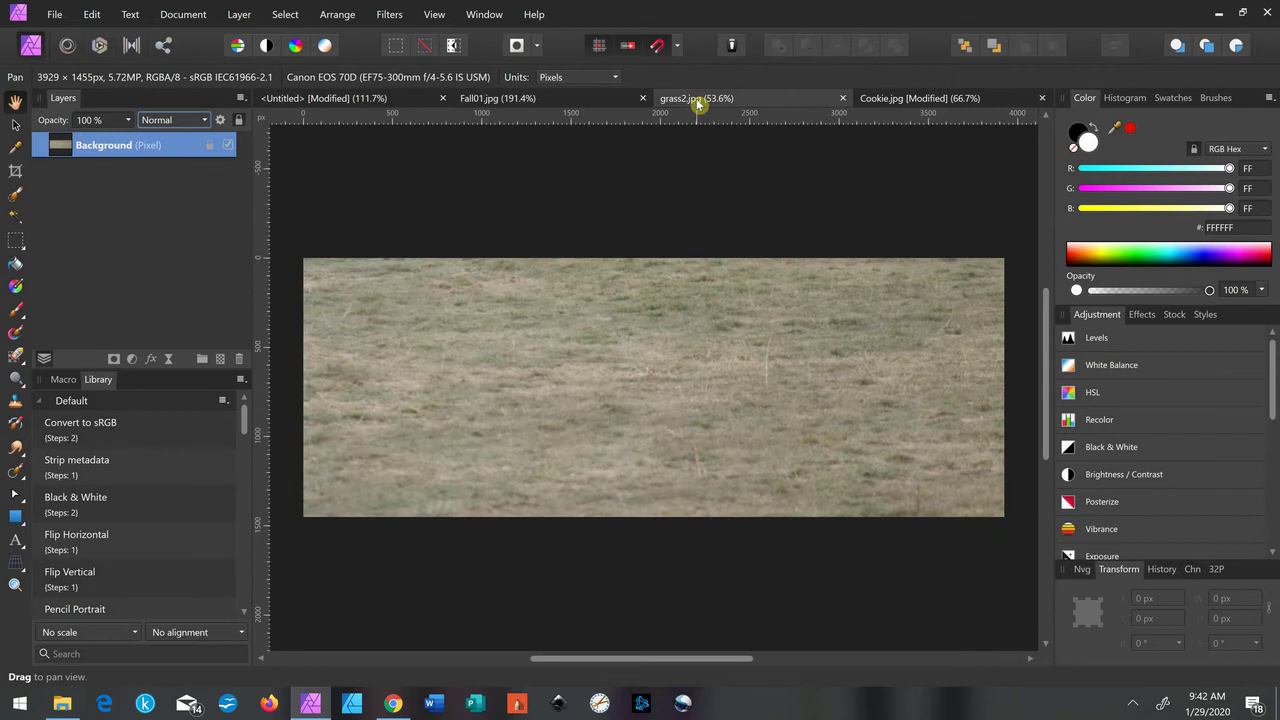
{"action": "left_click", "coordinate": [389, 16]}
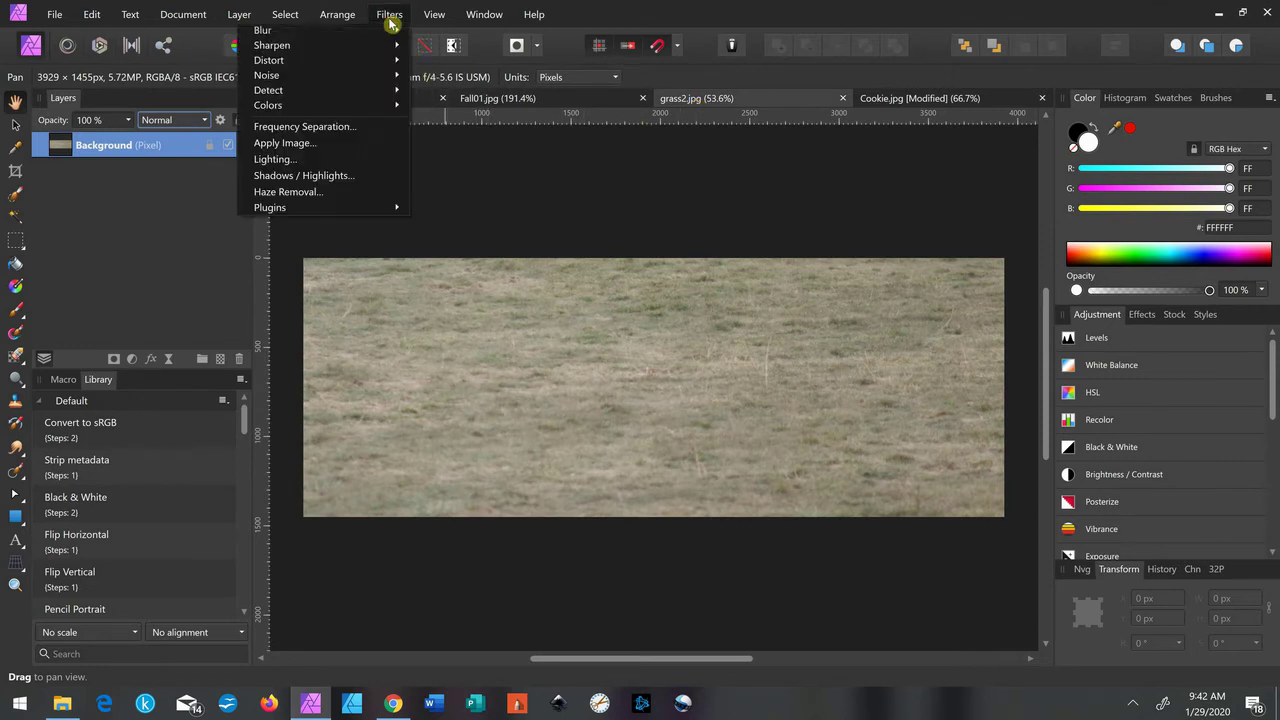
{"action": "left_click", "coordinate": [366, 128]}
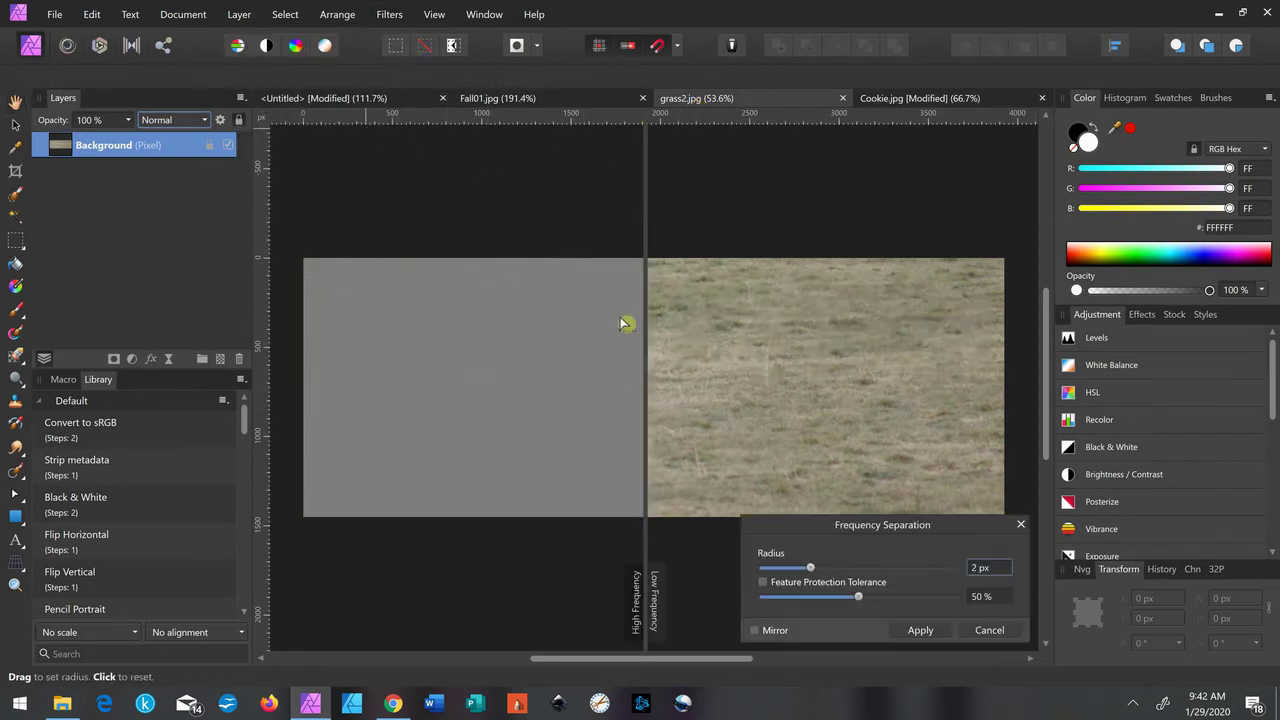
{"action": "left_click_drag", "start_coordinate": [810, 567], "coordinate": [866, 570]}
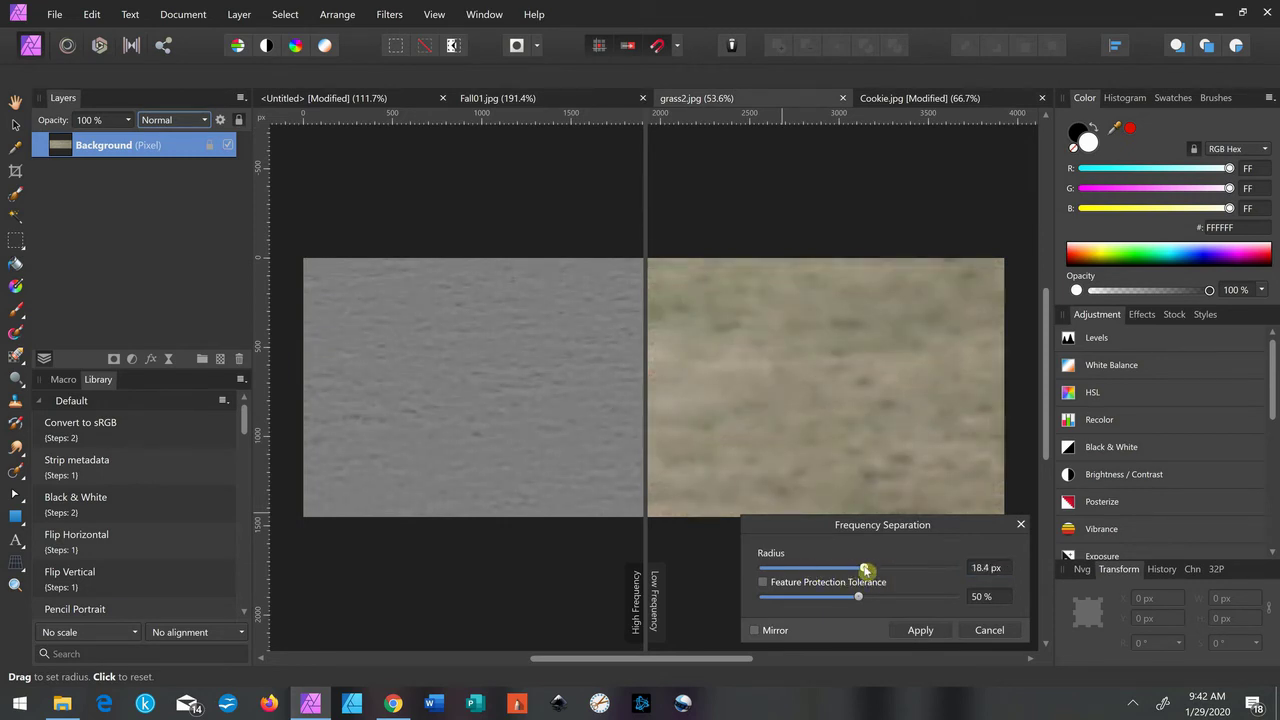
{"action": "left_click", "coordinate": [924, 632]}
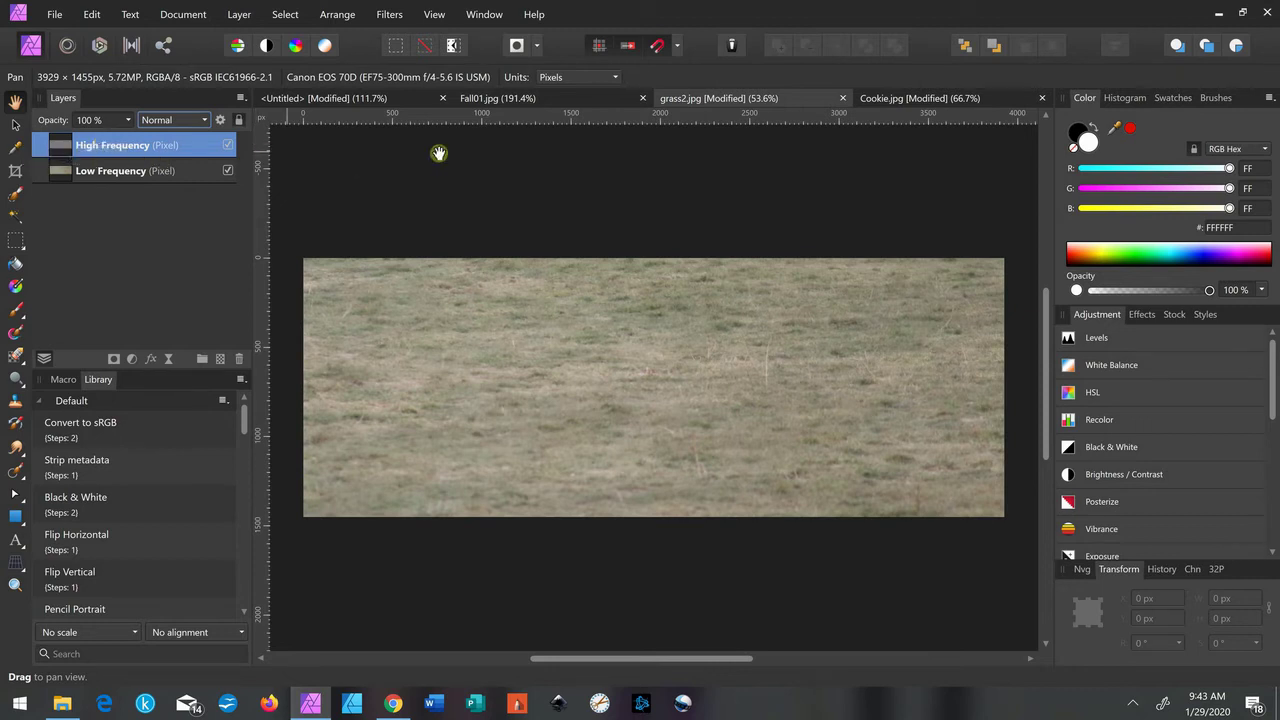
Step: Resize the grass High Frequency layer on Fall01.jpg to 2787 × 1032 px and position it across the portrait
{"action": "left_click", "coordinate": [496, 101]}
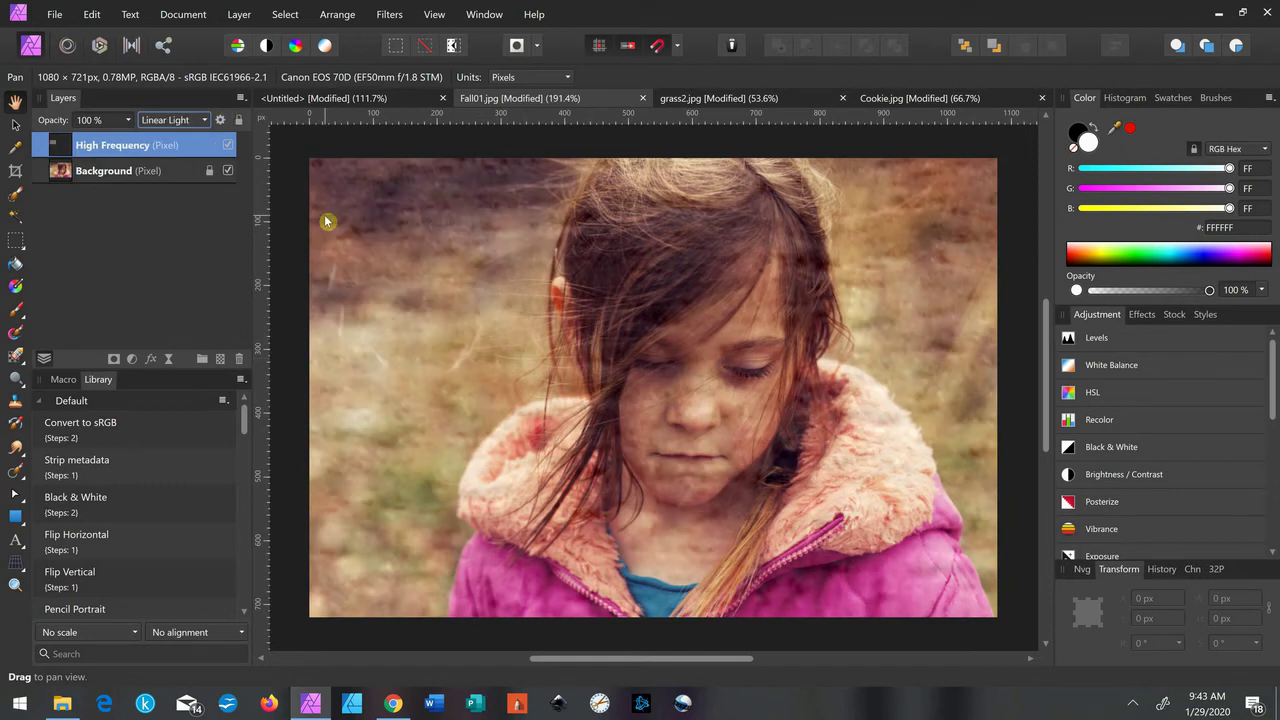
{"action": "key", "text": "v"}
{"action": "scroll", "coordinate": [754, 277], "scroll_direction": "down", "scroll_amount": 3}
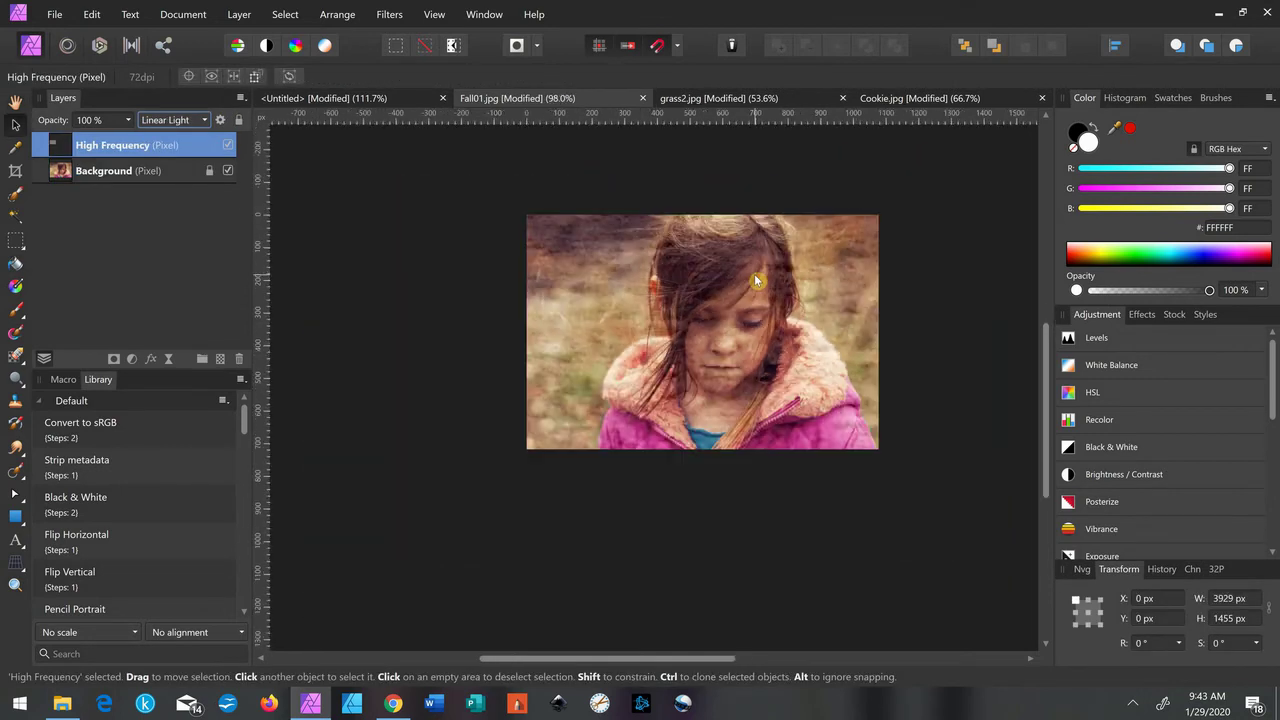
{"action": "scroll", "coordinate": [754, 280], "scroll_direction": "down", "scroll_amount": 3}
{"action": "left_click_drag", "start_coordinate": [862, 408], "coordinate": [694, 327]}
{"action": "left_click_drag", "start_coordinate": [443, 478], "coordinate": [680, 390]}
{"action": "left_click_drag", "start_coordinate": [813, 288], "coordinate": [629, 341]}
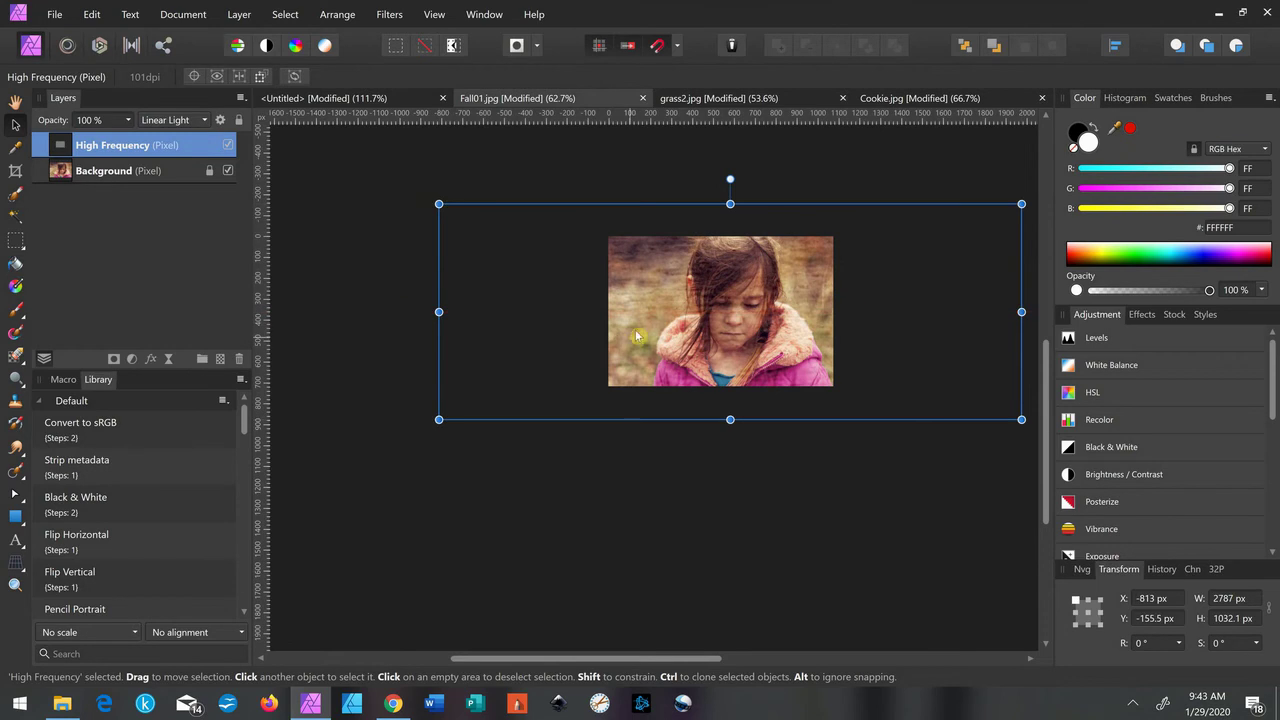
{"action": "scroll", "coordinate": [642, 321], "scroll_direction": "up", "scroll_amount": 5}
{"action": "key", "text": "space"}
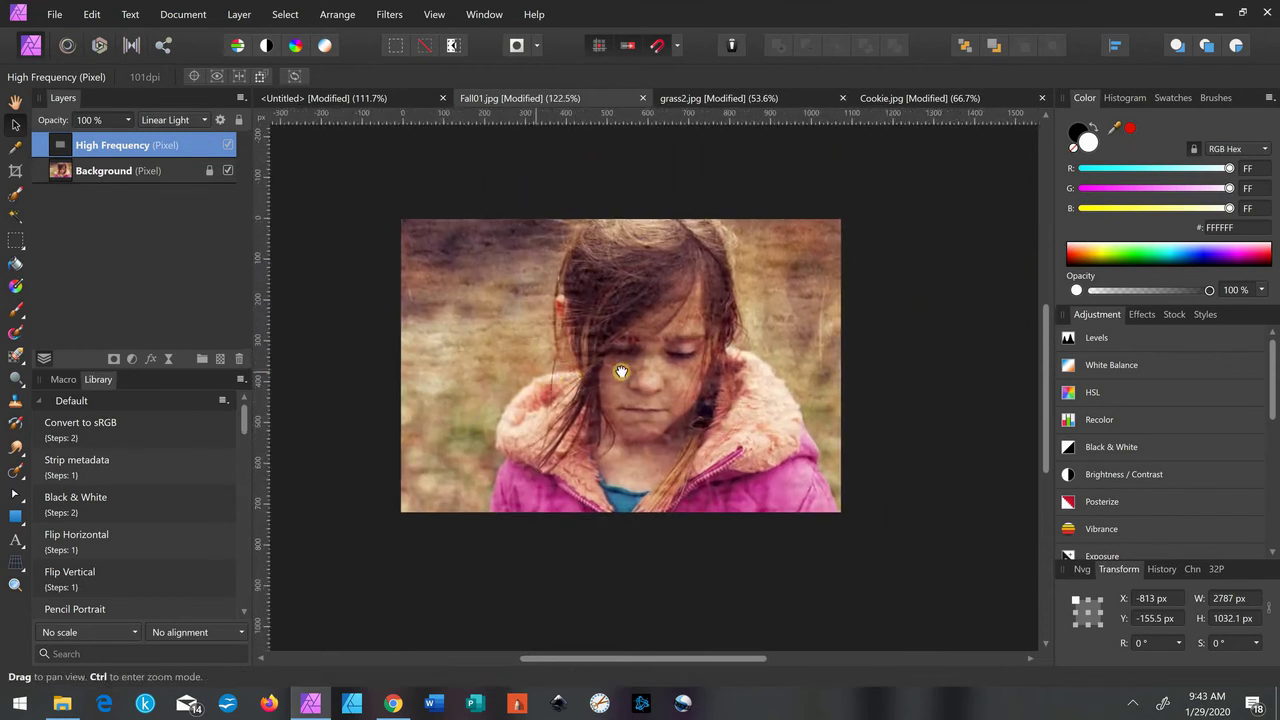
{"action": "scroll", "coordinate": [617, 373], "scroll_direction": "up", "scroll_amount": 1}
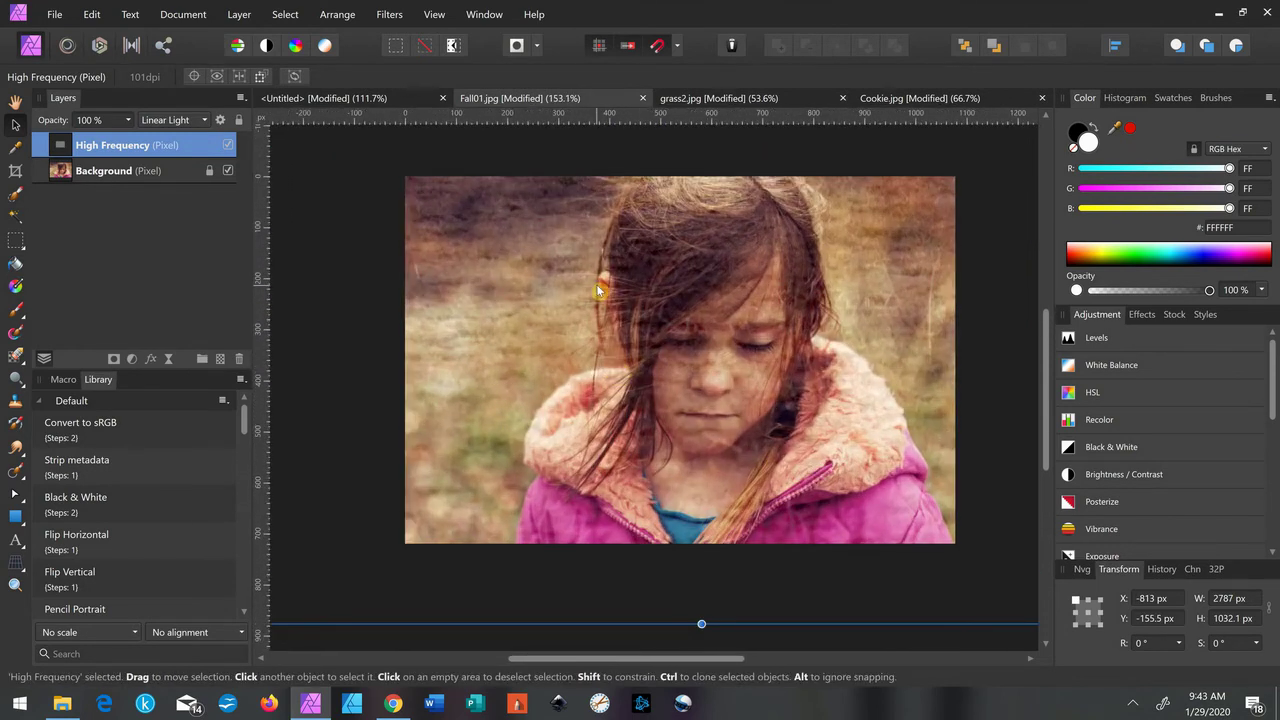
Step: Add a mask to the grass texture layer and brush black over the girl's face and hair
{"action": "left_click", "coordinate": [118, 362]}
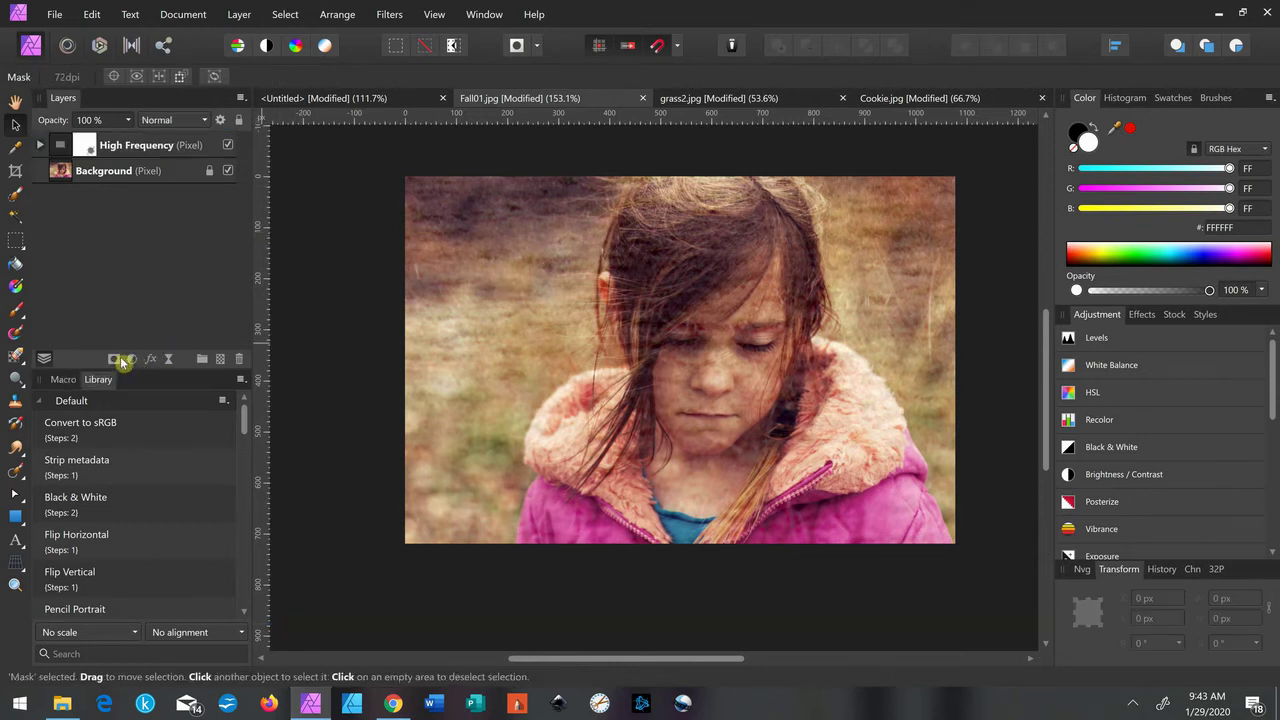
{"action": "key", "text": "b"}
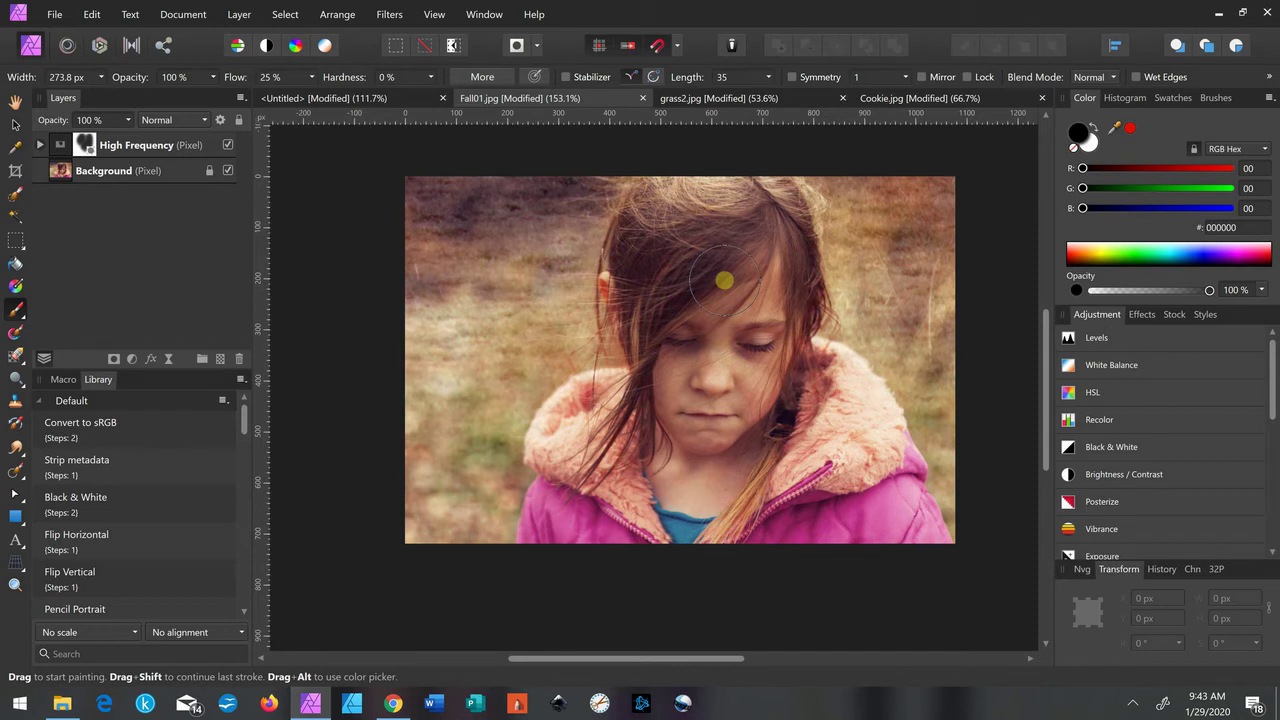
{"action": "left_click", "coordinate": [728, 277]}
{"action": "left_click", "coordinate": [58, 150]}
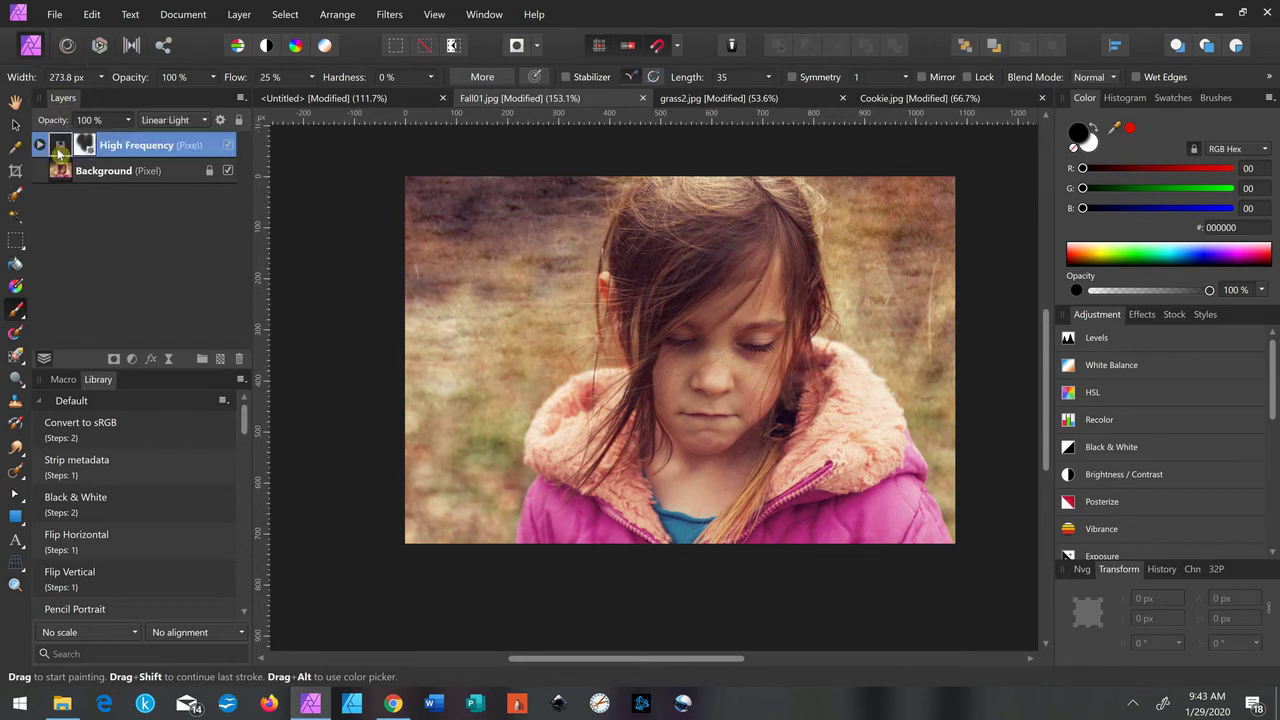
Step: Rename the High Frequency layer to 'grass' and set its blend mode to Overlay
{"action": "double_click", "coordinate": [156, 148]}
{"action": "type", "text": "grass"}
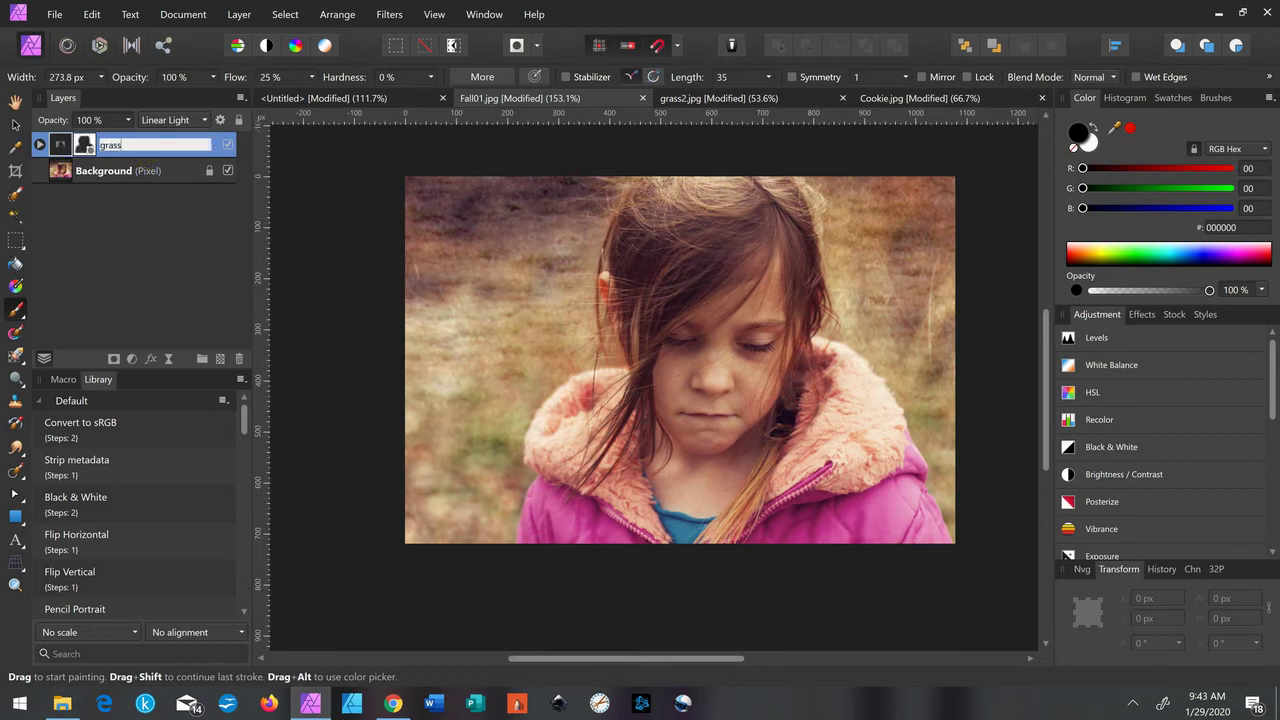
{"action": "key", "text": "Return"}
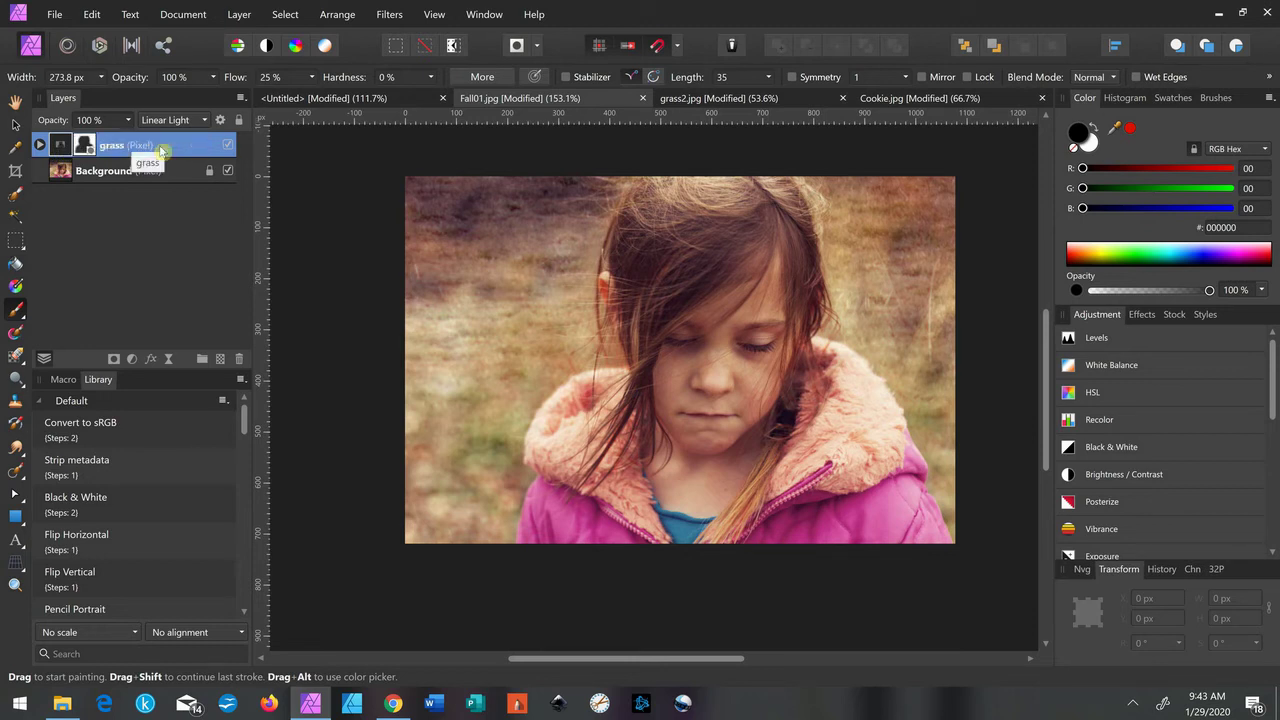
{"action": "left_click", "coordinate": [207, 120]}
{"action": "scroll", "coordinate": [205, 142], "scroll_direction": "up", "scroll_amount": 3}
{"action": "scroll", "coordinate": [205, 142], "scroll_direction": "up", "scroll_amount": 1}
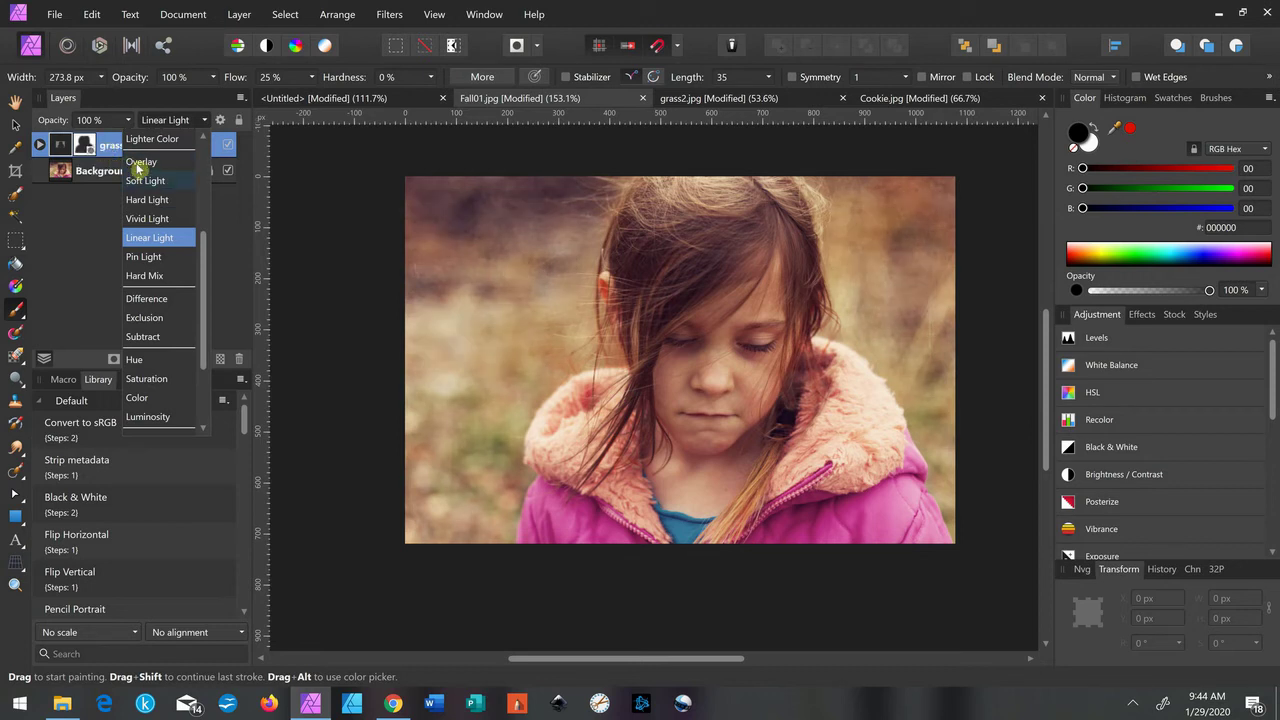
{"action": "left_click", "coordinate": [140, 163]}
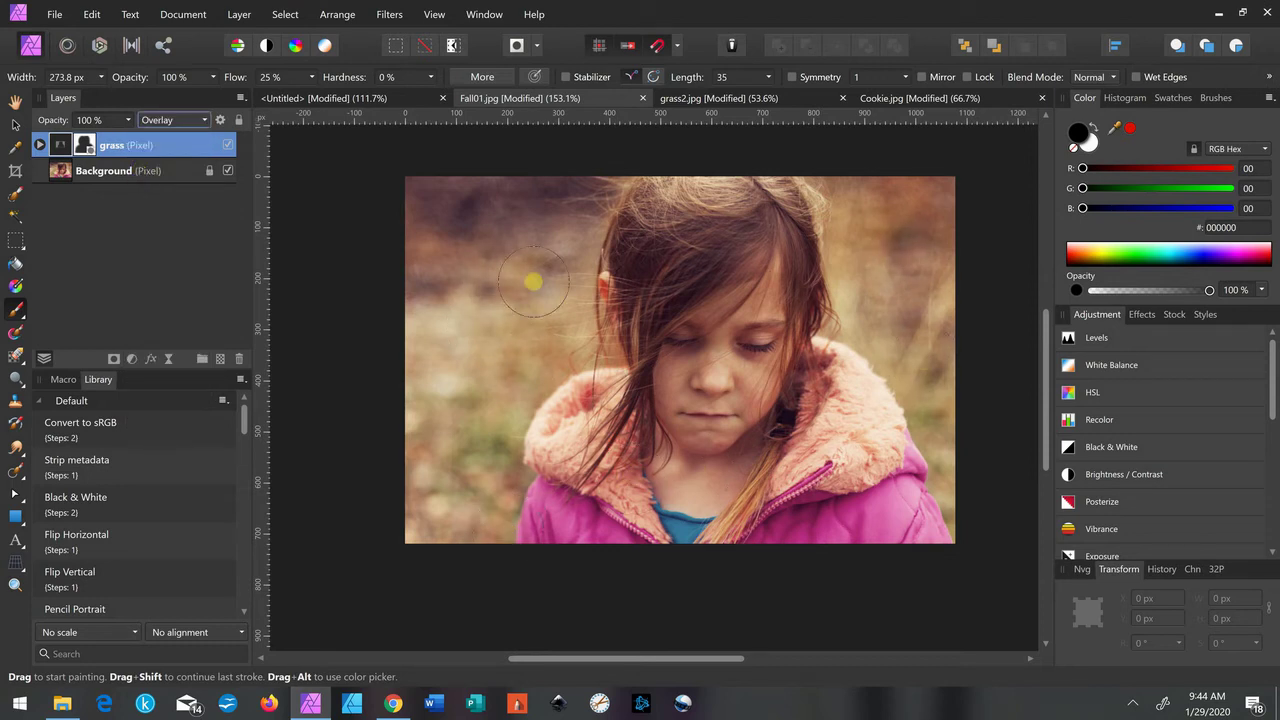
Step: Close grass2 without saving, then paste the cookie texture into Fall01 and shift it up-left
{"action": "left_click", "coordinate": [845, 100]}
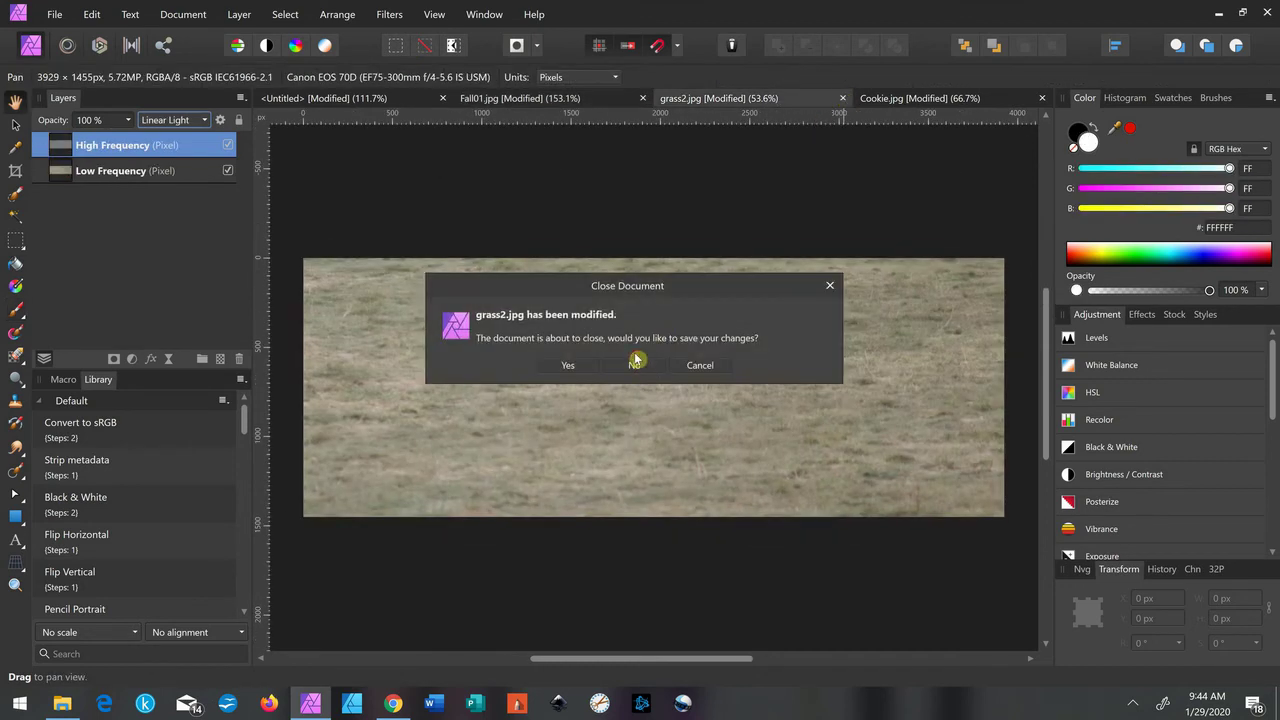
{"action": "left_click", "coordinate": [638, 366]}
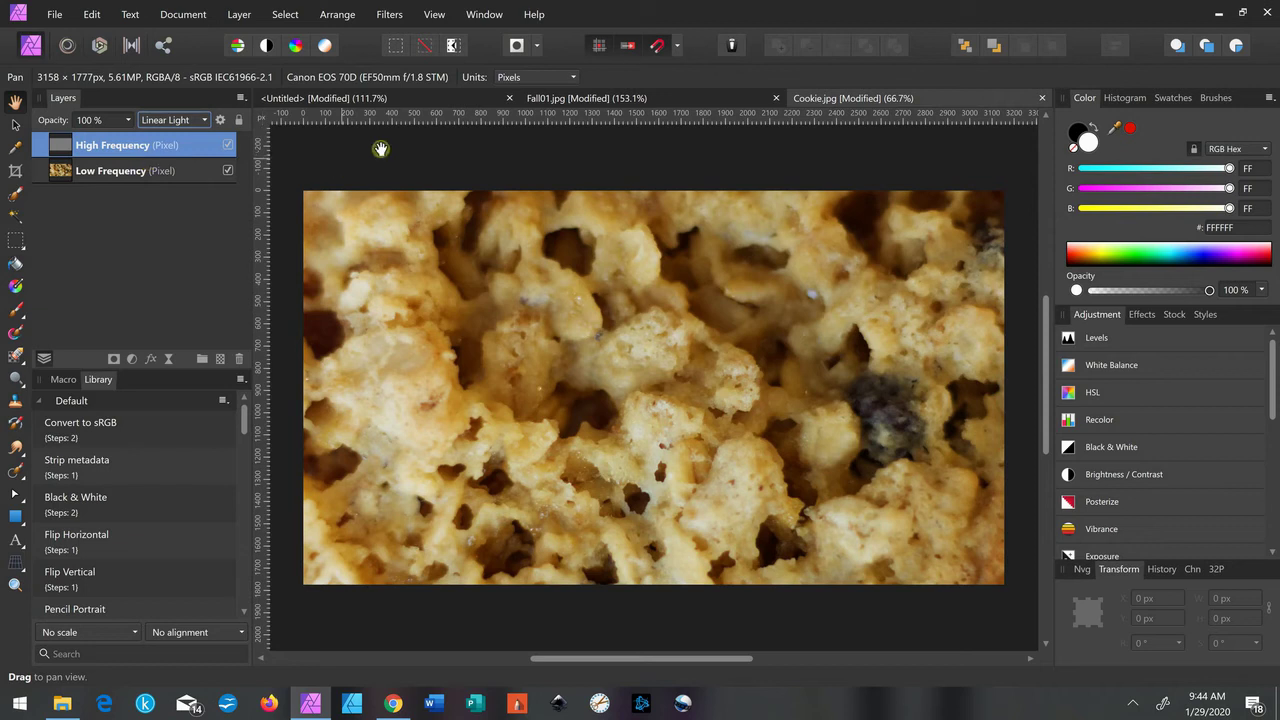
{"action": "left_click", "coordinate": [558, 100]}
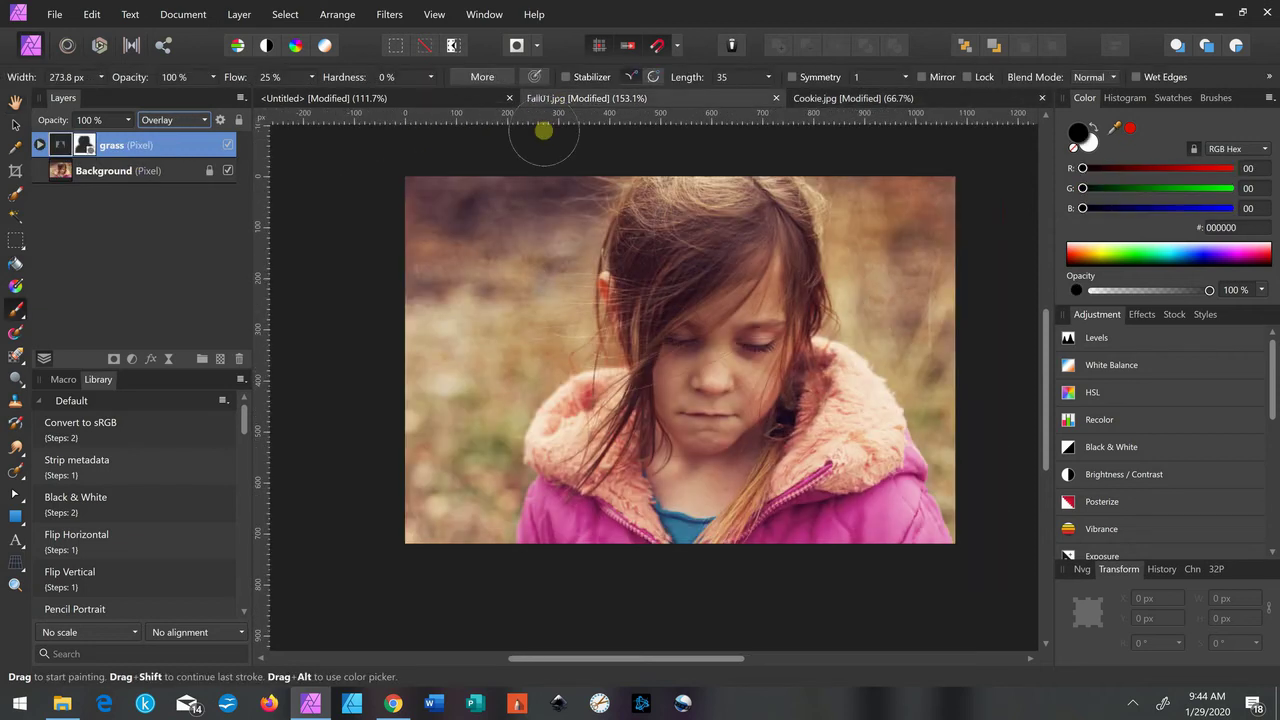
{"action": "key", "text": "ctrl+v"}
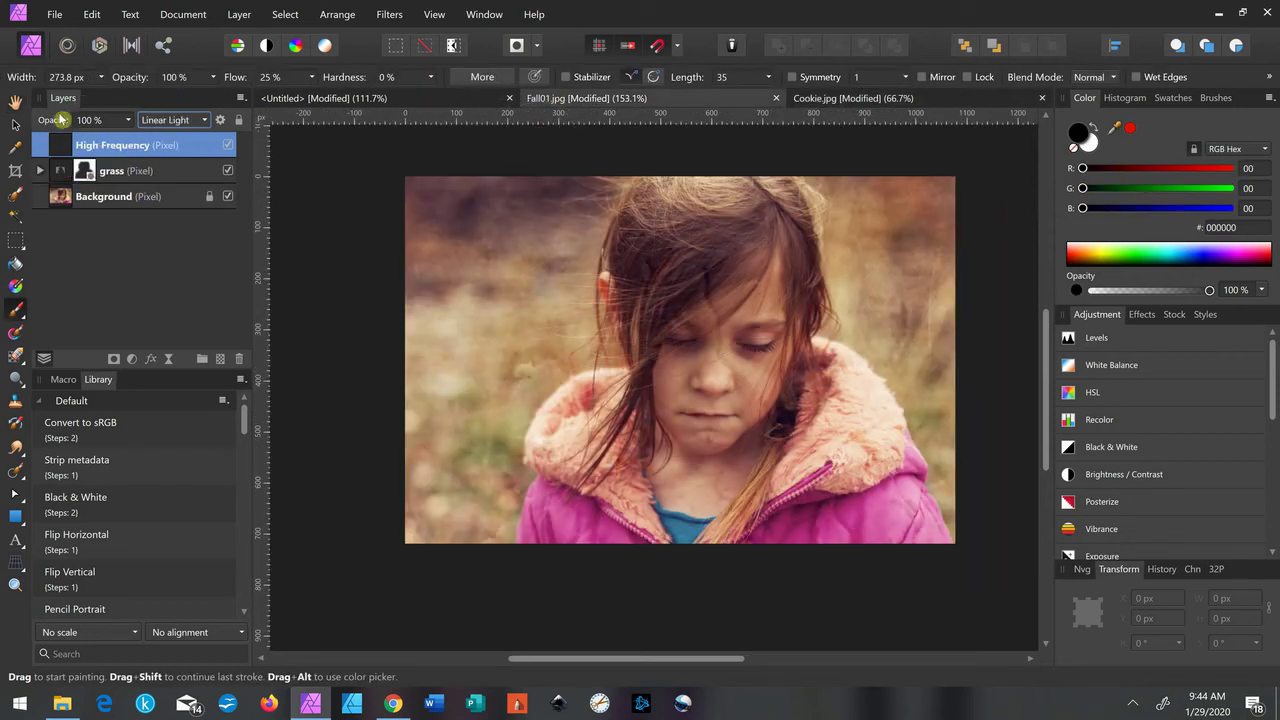
{"action": "left_click", "coordinate": [15, 124]}
{"action": "left_click_drag", "start_coordinate": [774, 377], "coordinate": [741, 208]}
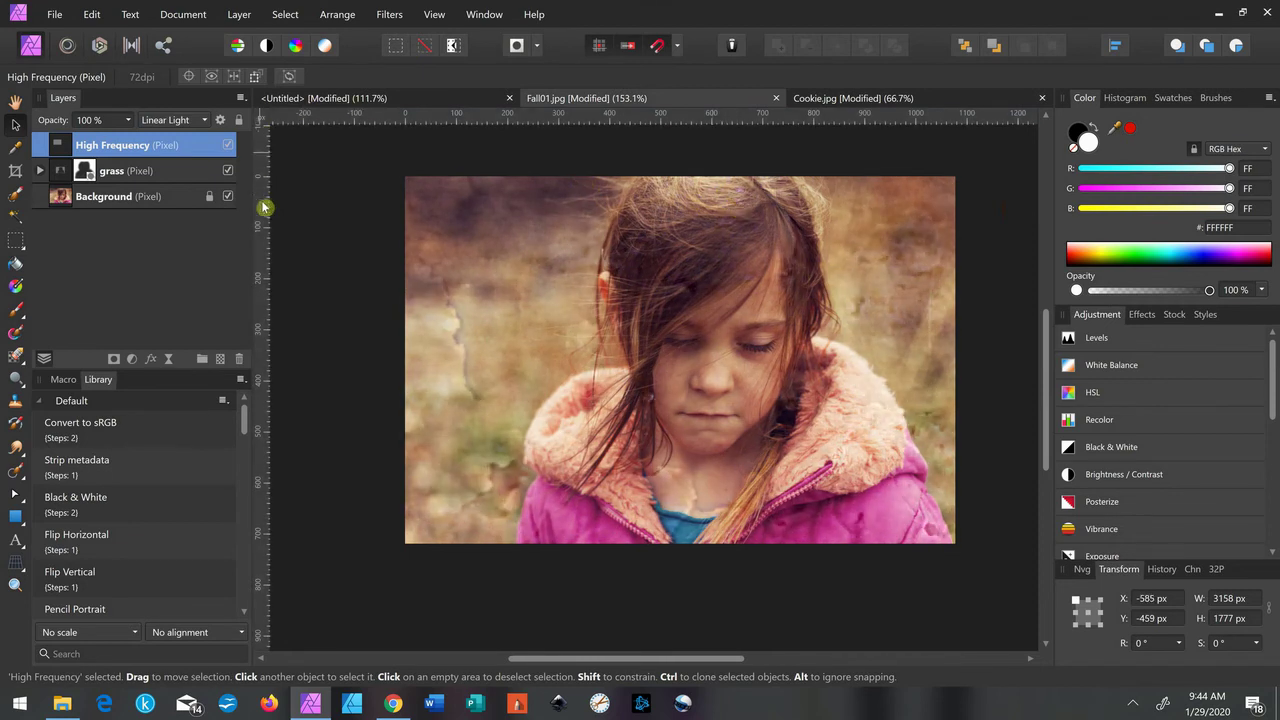
Step: Mask the High Frequency layer, paint black over the girl, and toggle the texture to compare
{"action": "left_click", "coordinate": [115, 360]}
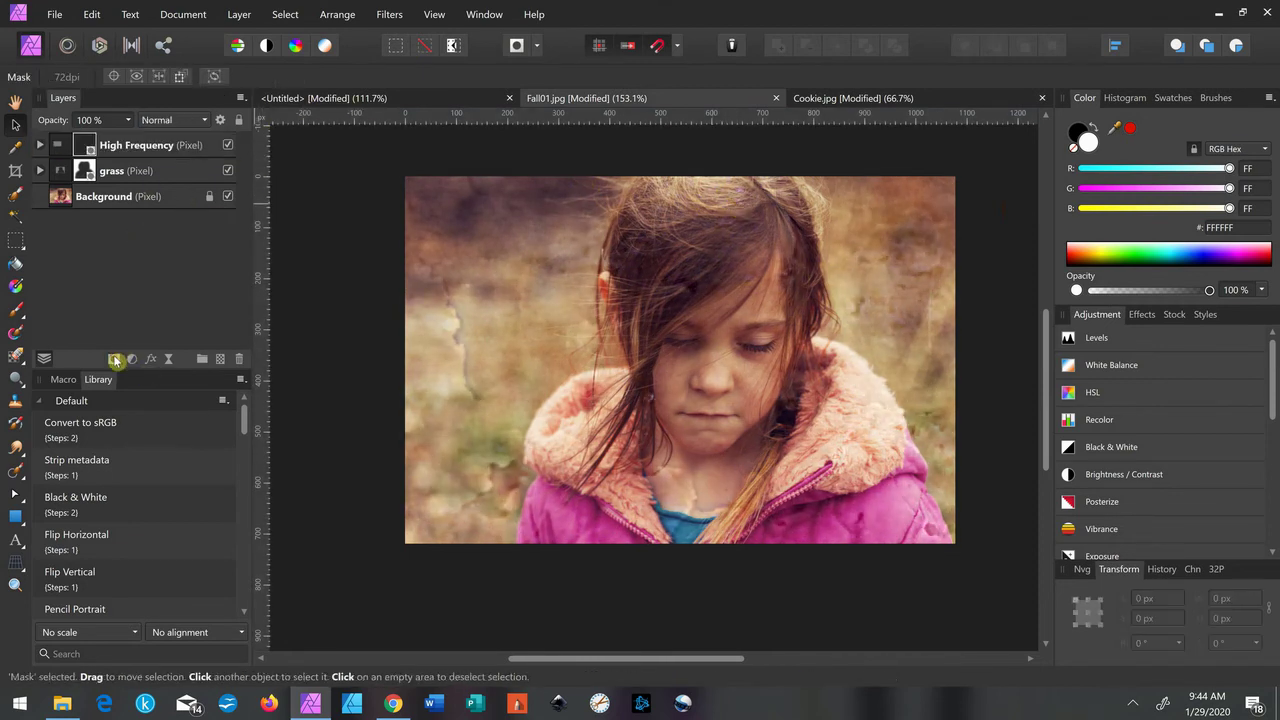
{"action": "key", "text": "b"}
{"action": "key", "text": "x"}
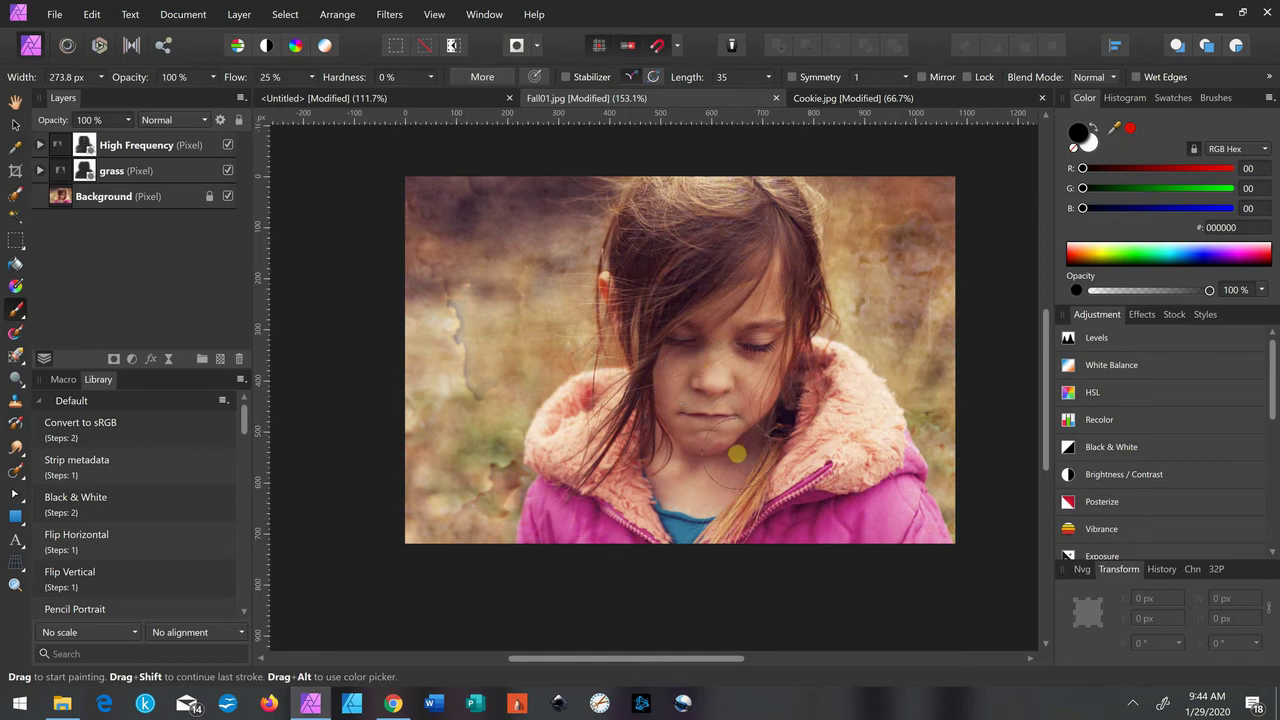
{"action": "left_click", "coordinate": [231, 146]}
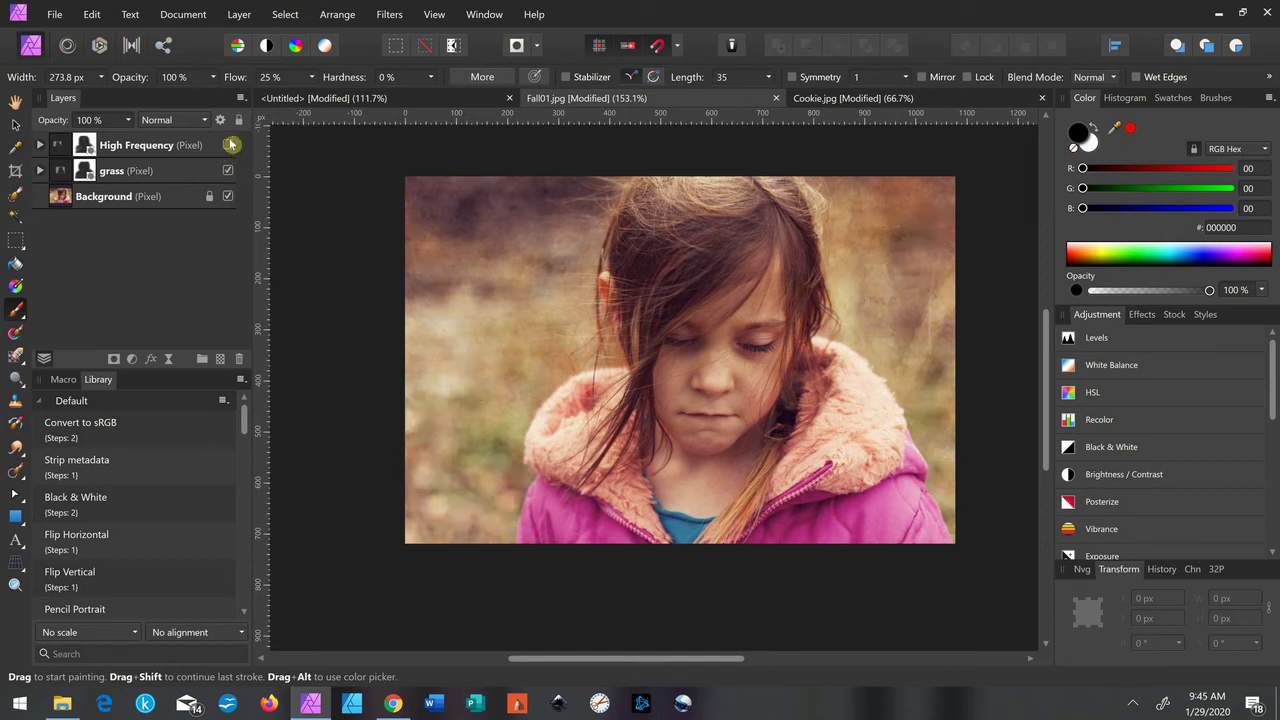
{"action": "left_click", "coordinate": [229, 147]}
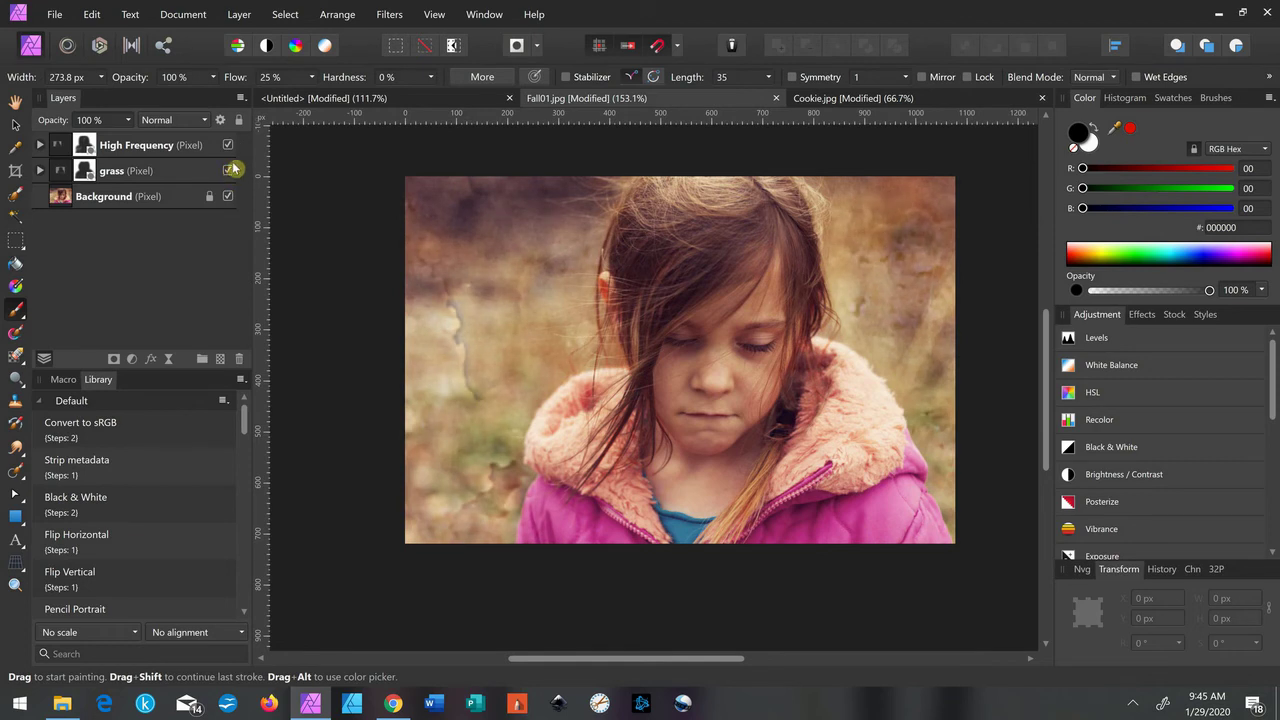
Step: Try lowering the High Frequency layer's opacity, then change its blend mode to Overlay
{"action": "left_click", "coordinate": [190, 145]}
{"action": "left_click", "coordinate": [129, 120]}
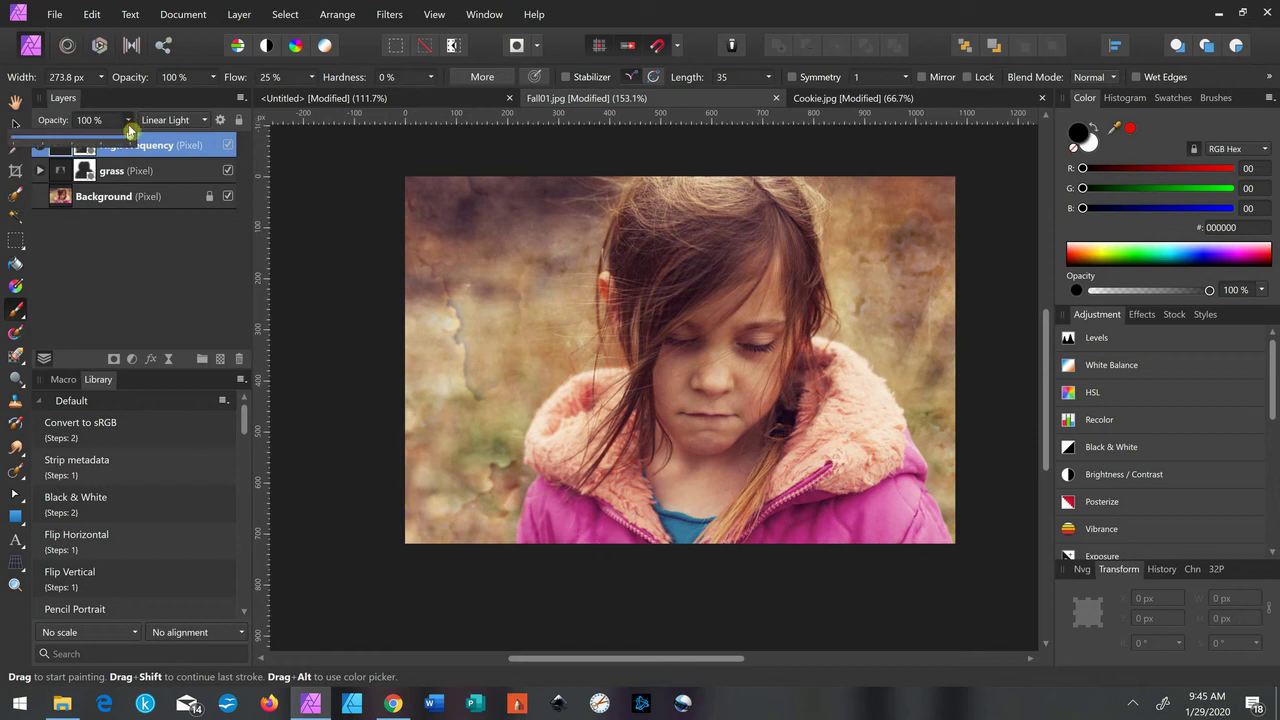
{"action": "left_click_drag", "start_coordinate": [130, 135], "coordinate": [205, 122]}
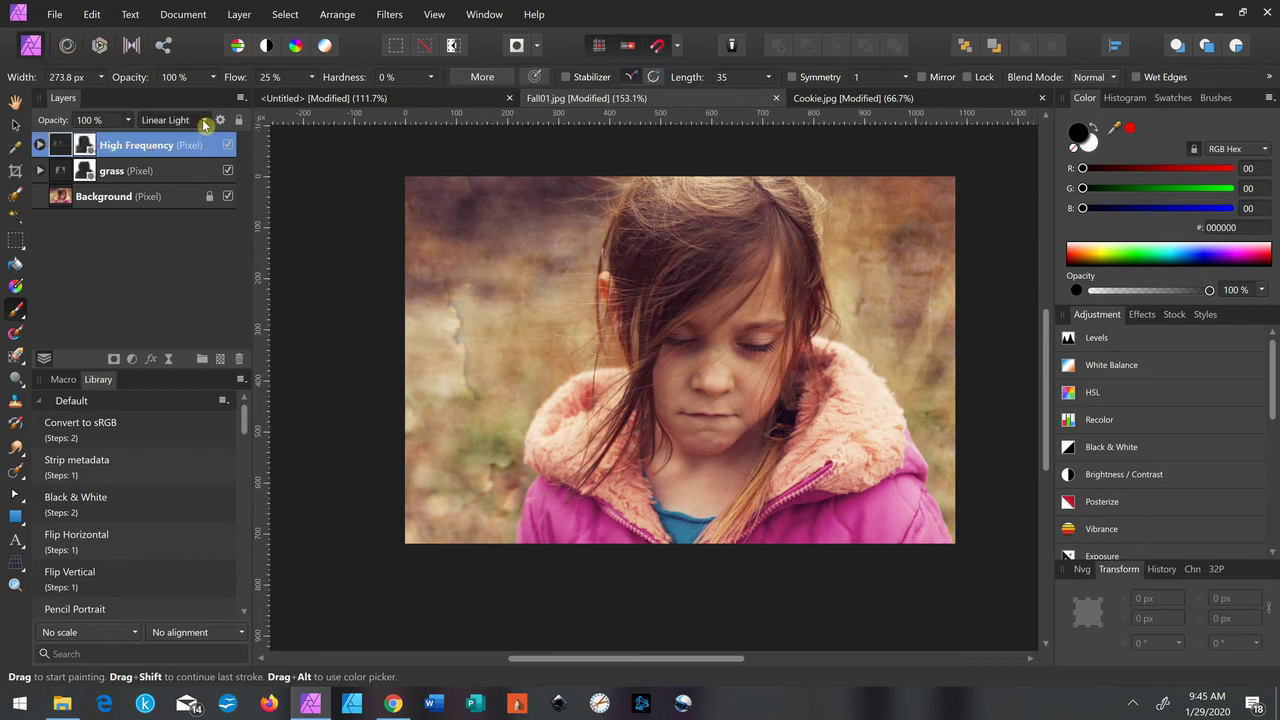
{"action": "left_click", "coordinate": [204, 120]}
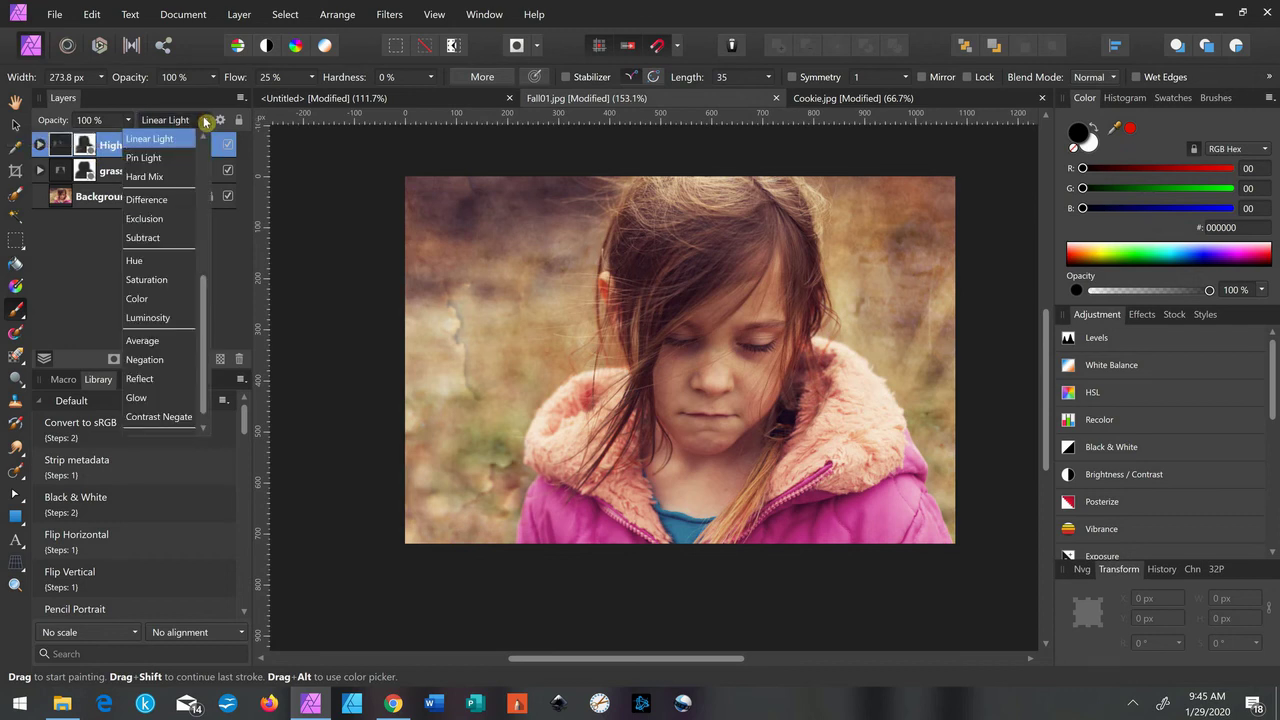
{"action": "scroll", "coordinate": [206, 140], "scroll_direction": "up", "scroll_amount": 4}
{"action": "scroll", "coordinate": [207, 143], "scroll_direction": "up", "scroll_amount": 1}
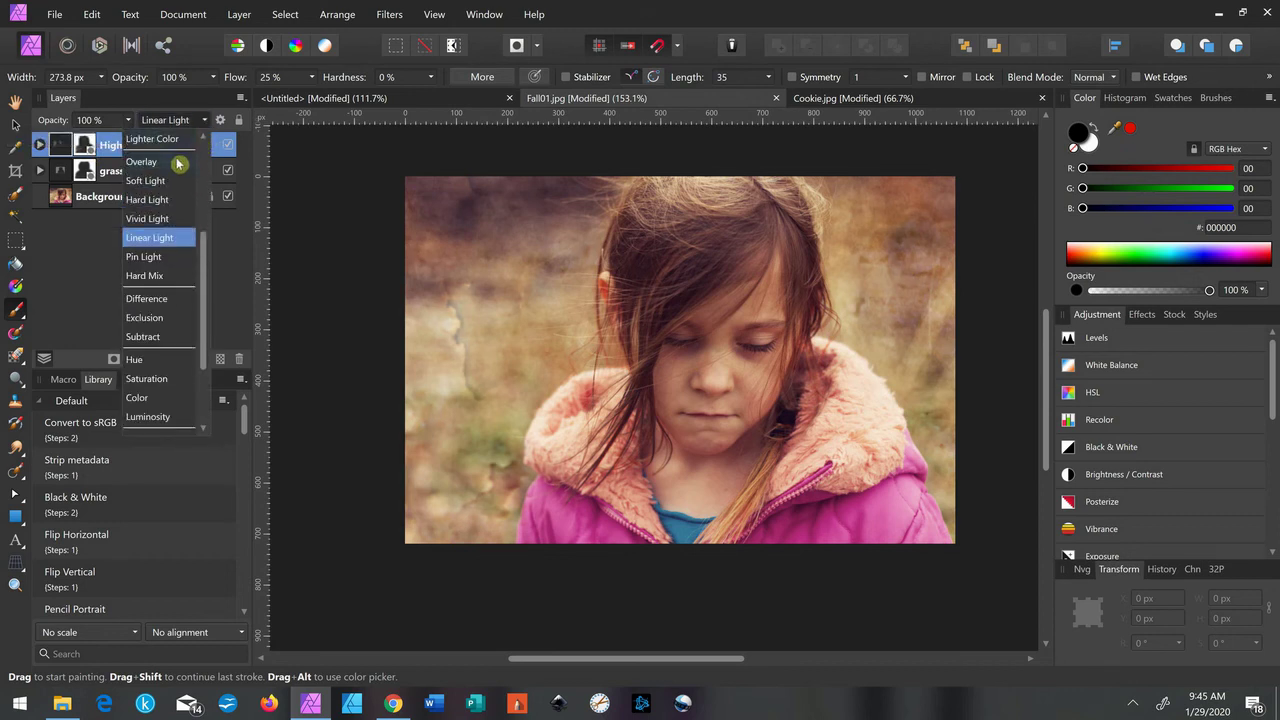
{"action": "left_click", "coordinate": [178, 163]}
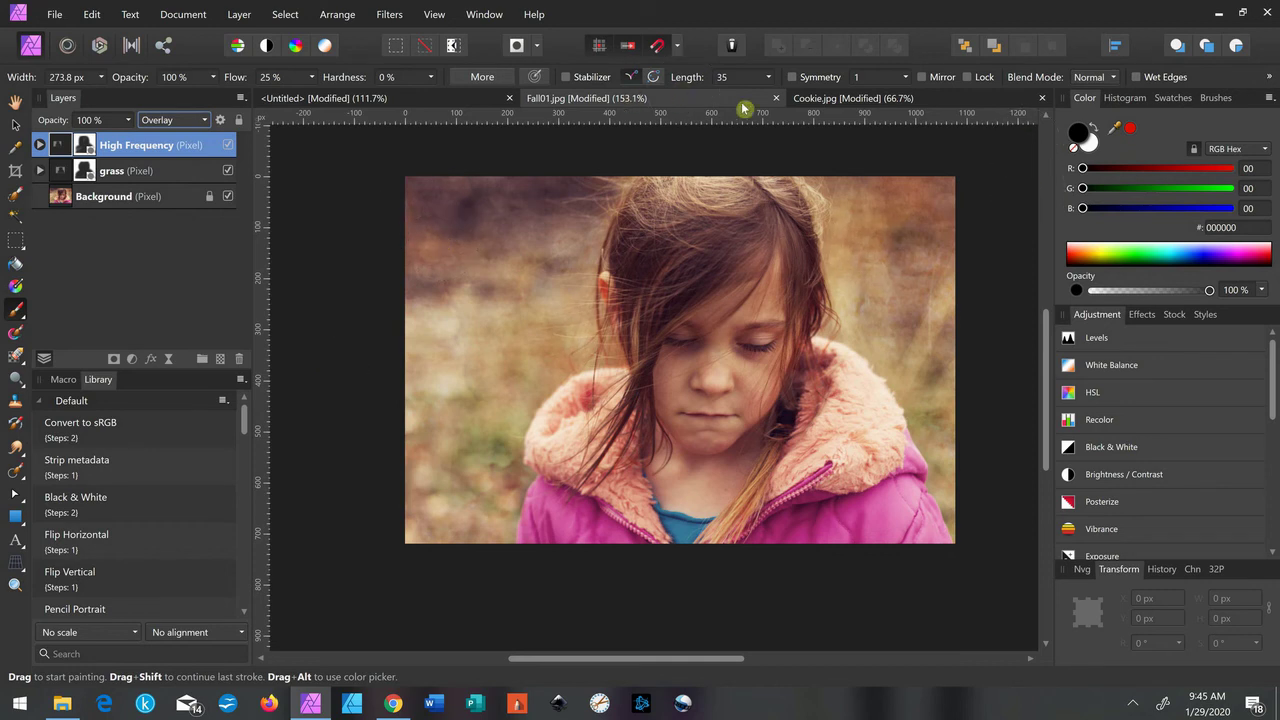
Step: Close Fall01.jpg without saving changes
{"action": "left_click", "coordinate": [777, 98]}
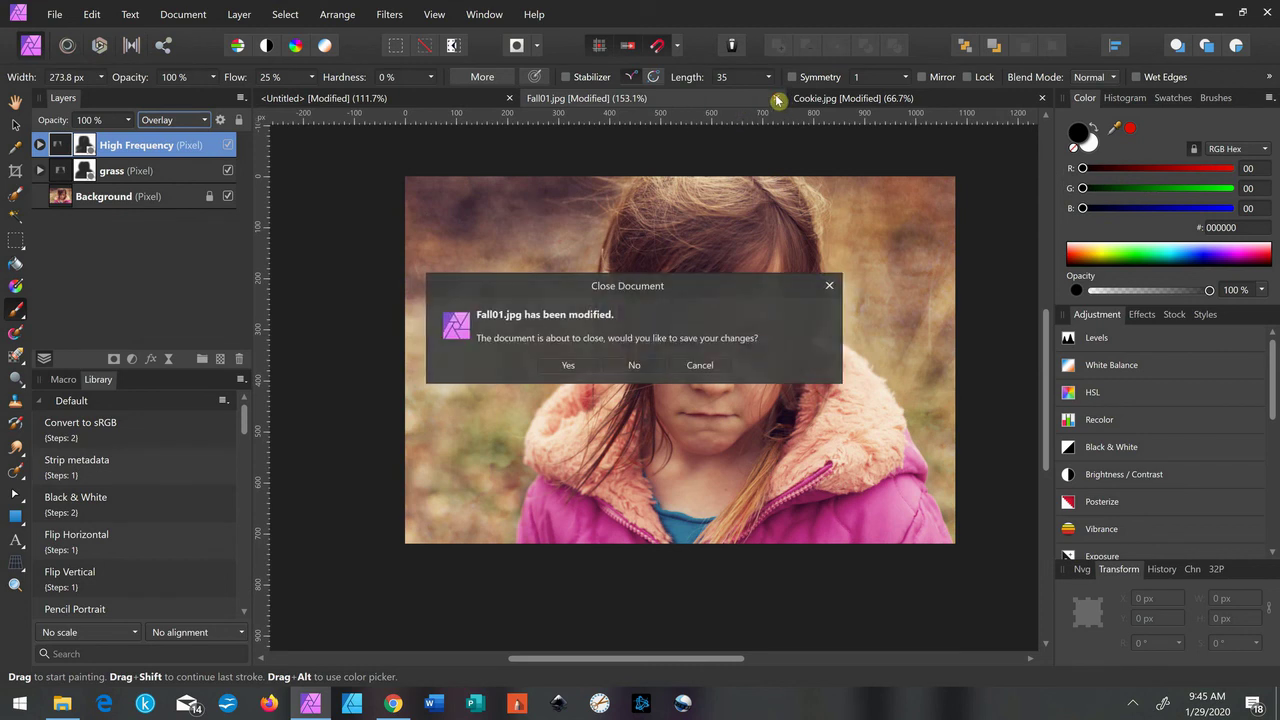
{"action": "left_click", "coordinate": [633, 366]}
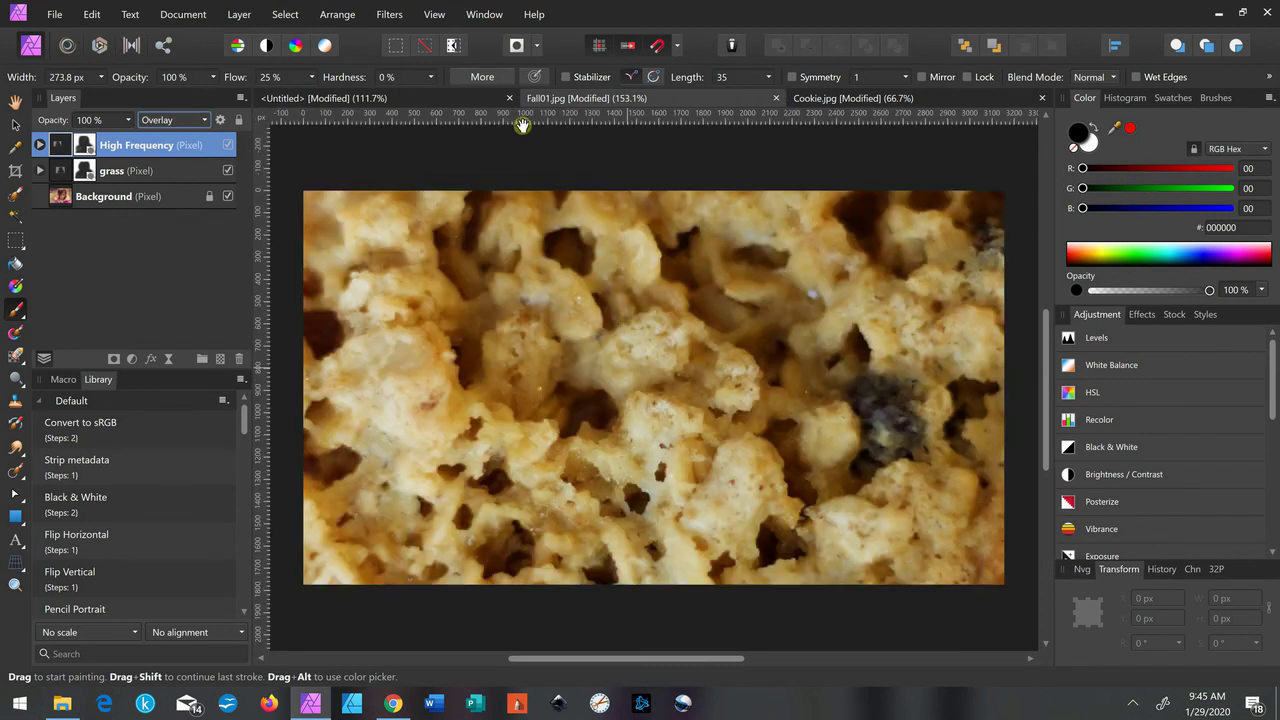
{"action": "left_click", "coordinate": [462, 98]}
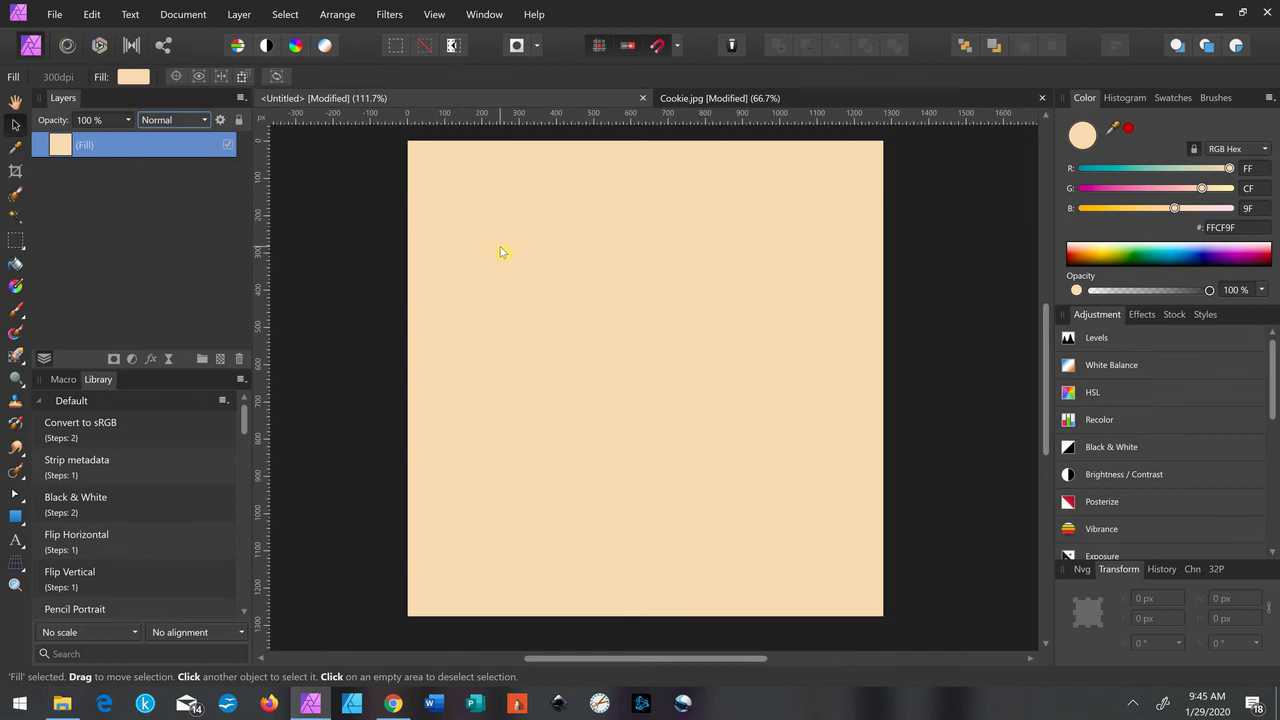
Step: Paste the High Frequency texture onto the peach Untitled canvas, blend it in Overlay, and position it
{"action": "key", "text": "ctrl+v"}
{"action": "left_click_drag", "start_coordinate": [570, 305], "coordinate": [554, 249]}
{"action": "left_click_drag", "start_coordinate": [734, 380], "coordinate": [677, 407]}
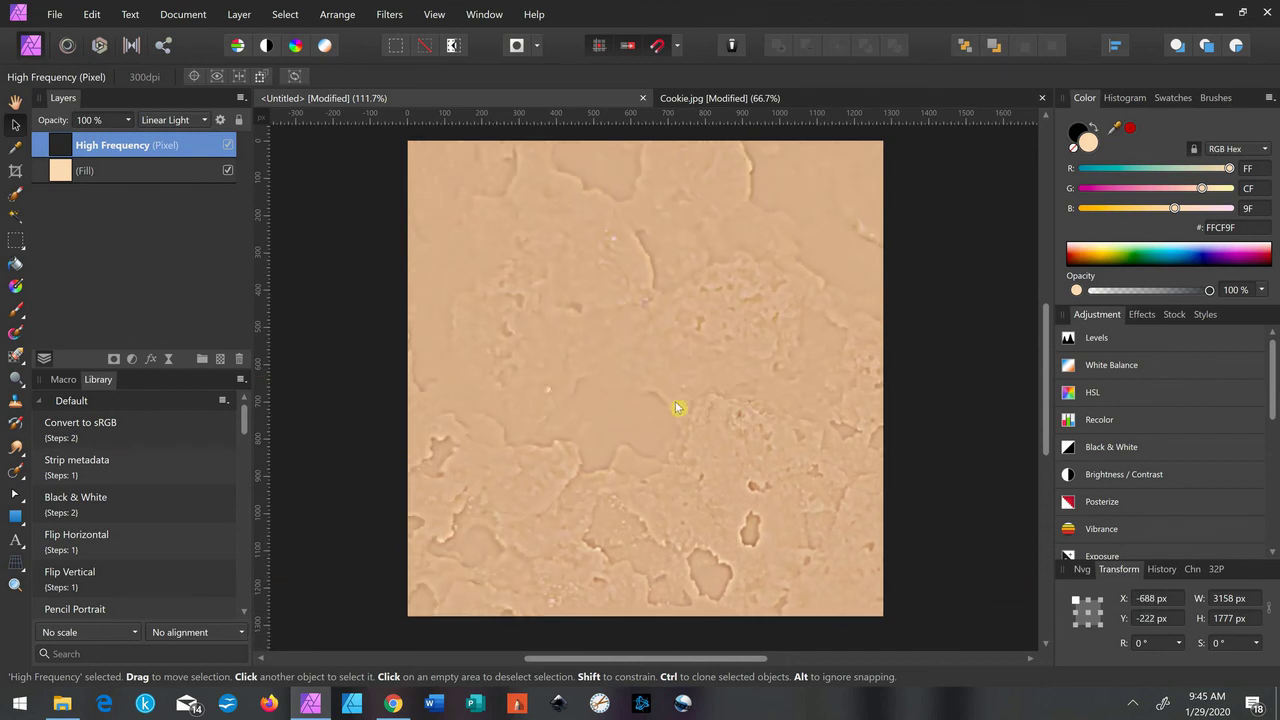
{"action": "left_click", "coordinate": [201, 121]}
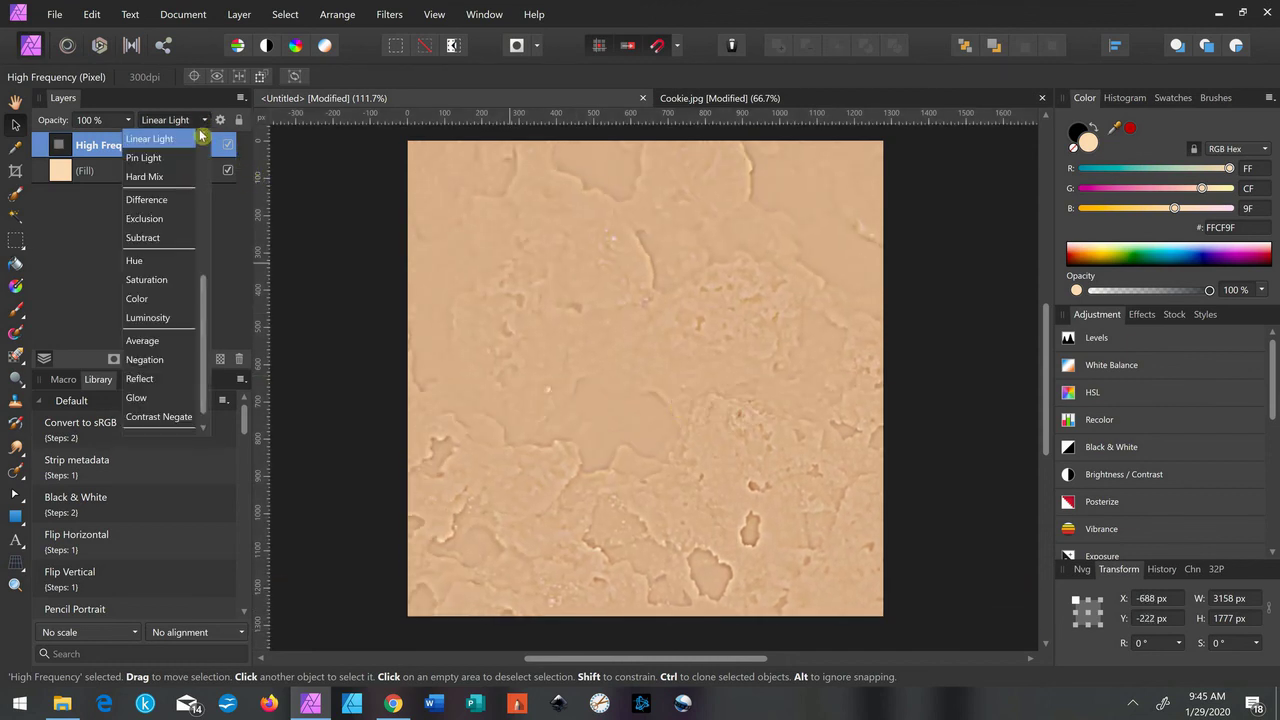
{"action": "scroll", "coordinate": [203, 142], "scroll_direction": "up", "scroll_amount": 2}
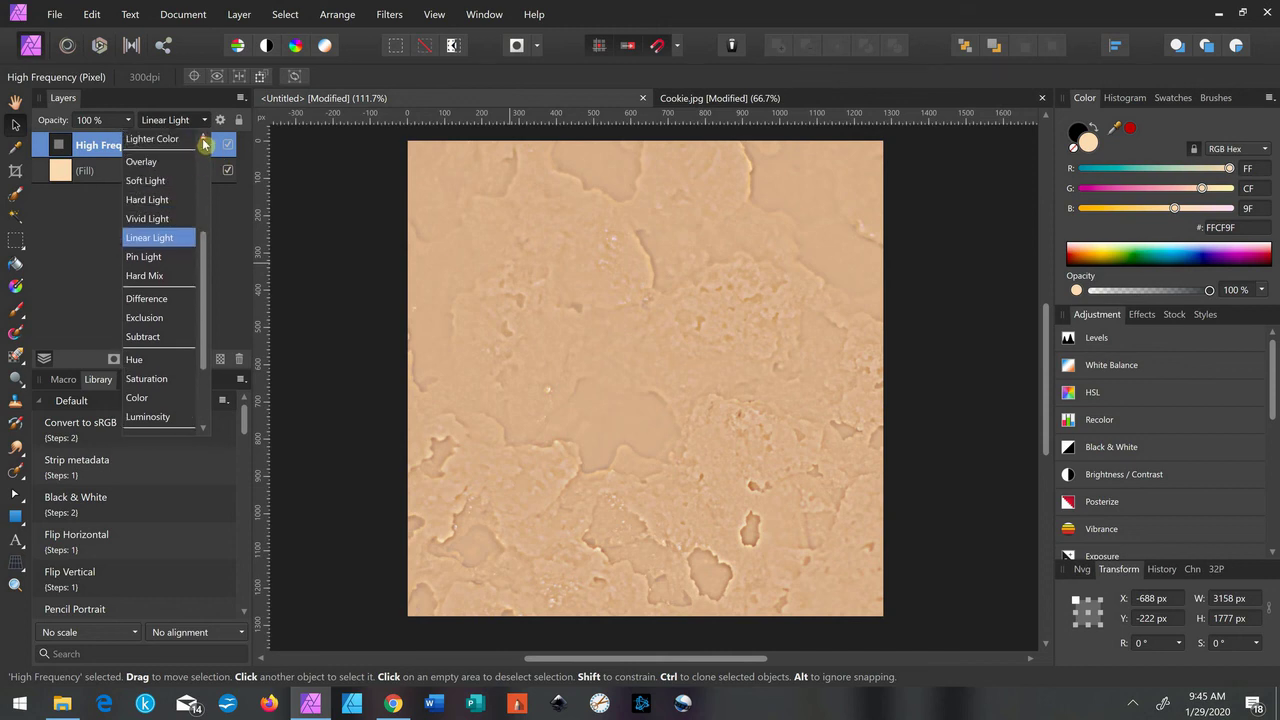
{"action": "left_click", "coordinate": [175, 164]}
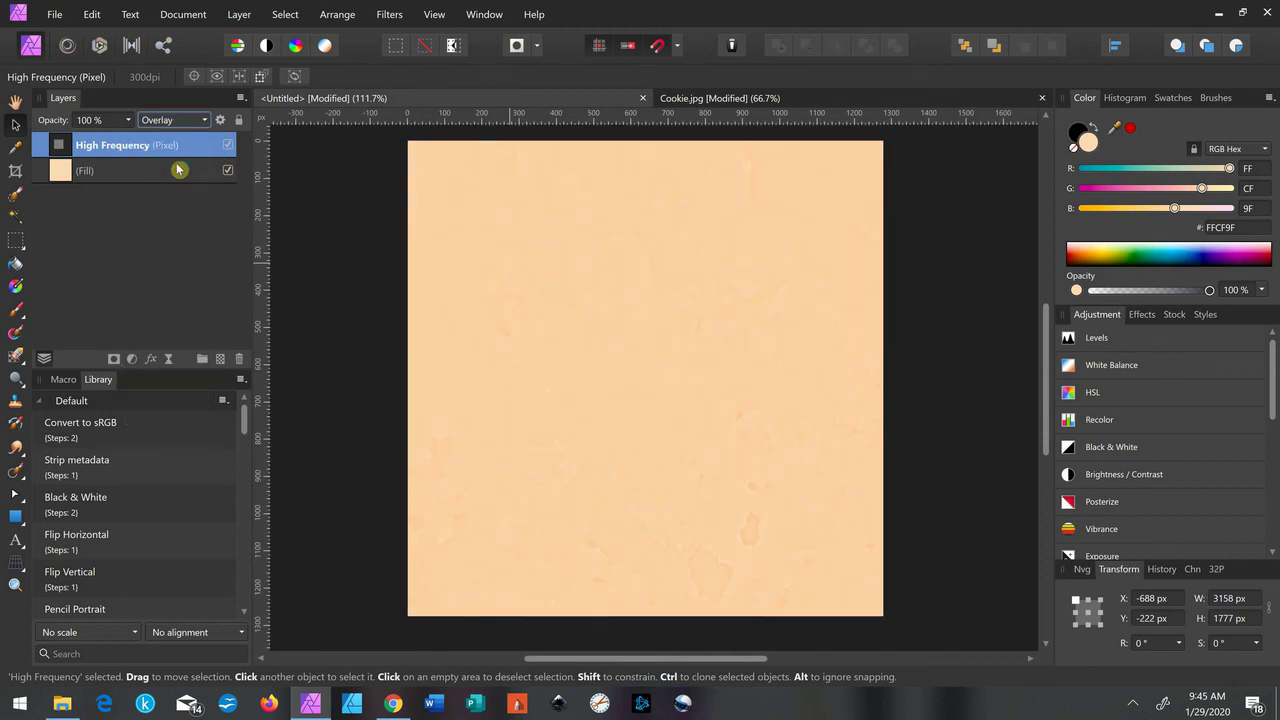
{"action": "mouse_move", "coordinate": [572, 267]}
{"action": "left_mouse_down"}
{"action": "mouse_move", "coordinate": [585, 259]}
{"action": "mouse_move", "coordinate": [557, 273]}
{"action": "left_mouse_up"}
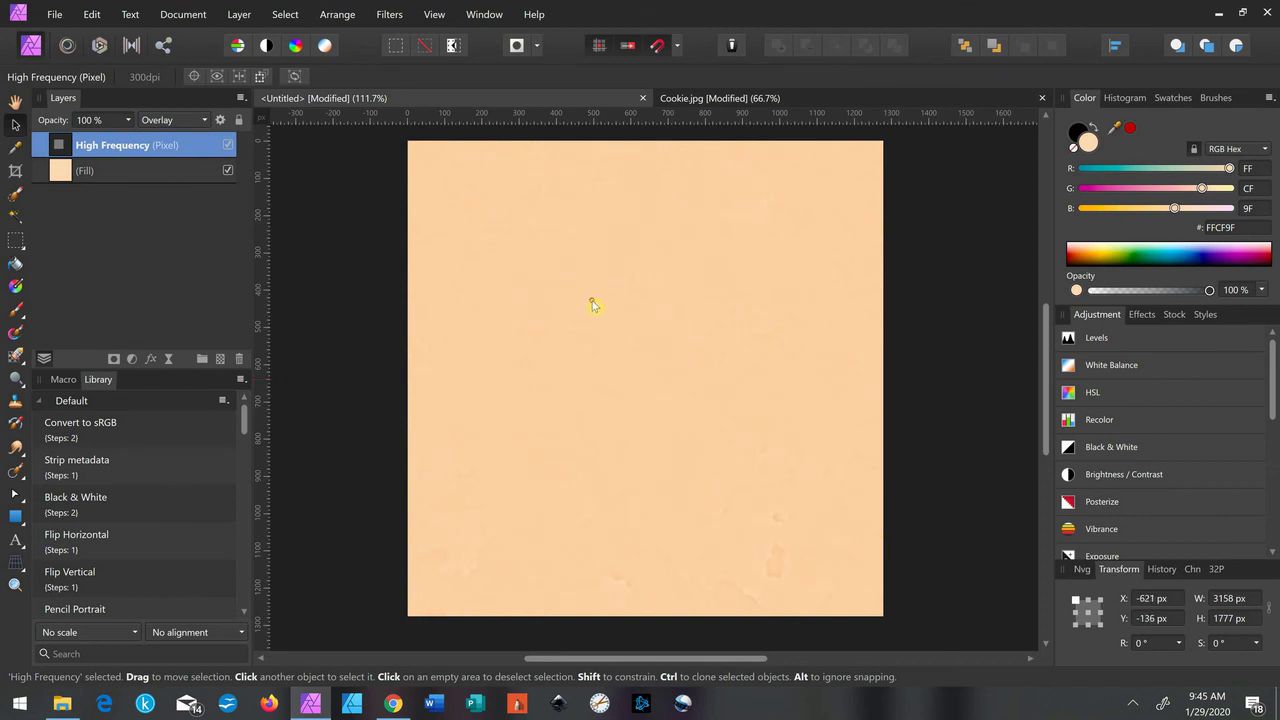
{"action": "left_click_drag", "start_coordinate": [593, 305], "coordinate": [593, 304]}
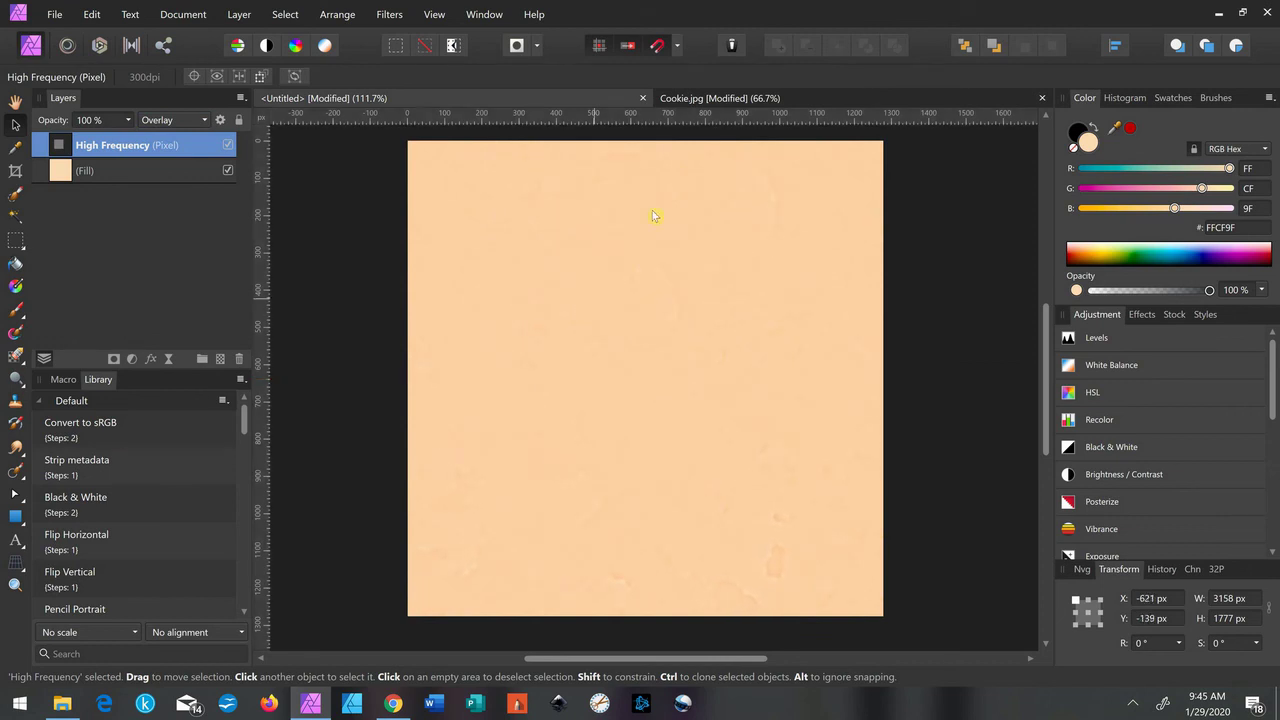
Step: Add the text 'words' near the canvas top, nudge it toward centre, and compare with the texture hidden
{"action": "left_click", "coordinate": [18, 540]}
{"action": "left_click_drag", "start_coordinate": [514, 350], "coordinate": [516, 266]}
{"action": "type", "text": "A"}
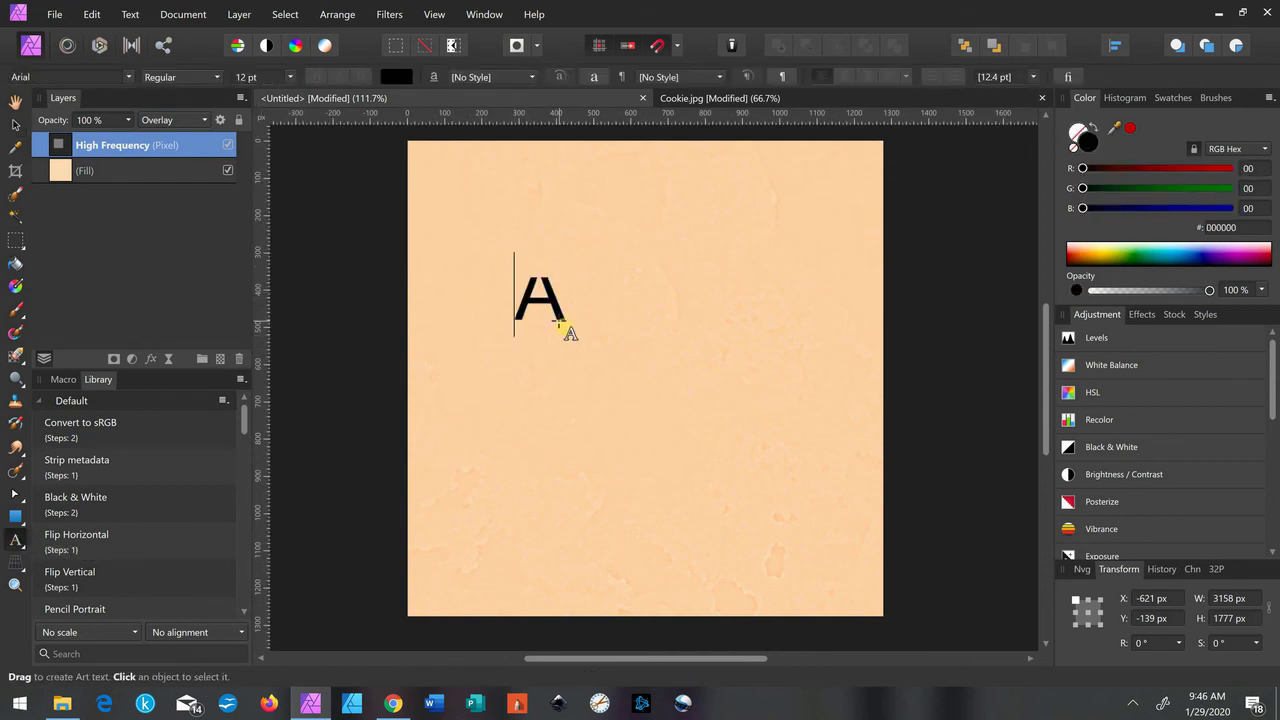
{"action": "type", "text": "word"}
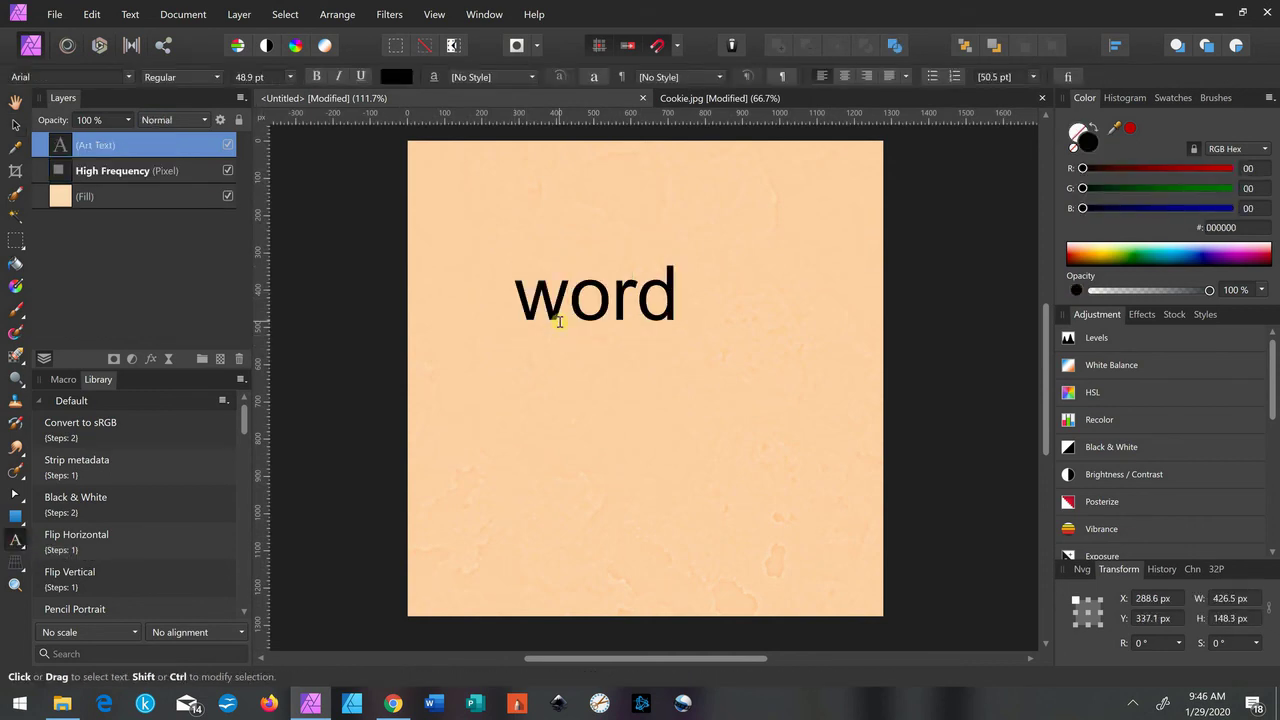
{"action": "type", "text": "s"}
{"action": "key", "text": "Escape"}
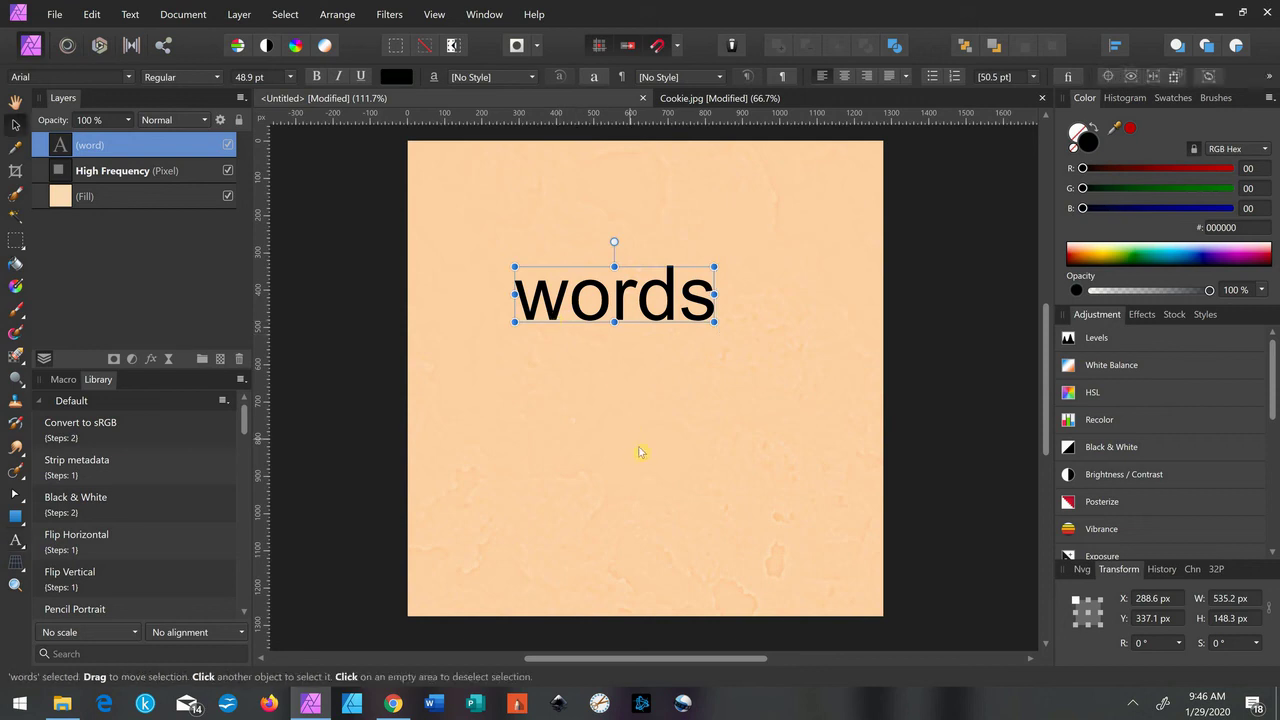
{"action": "left_click_drag", "start_coordinate": [645, 300], "coordinate": [668, 294]}
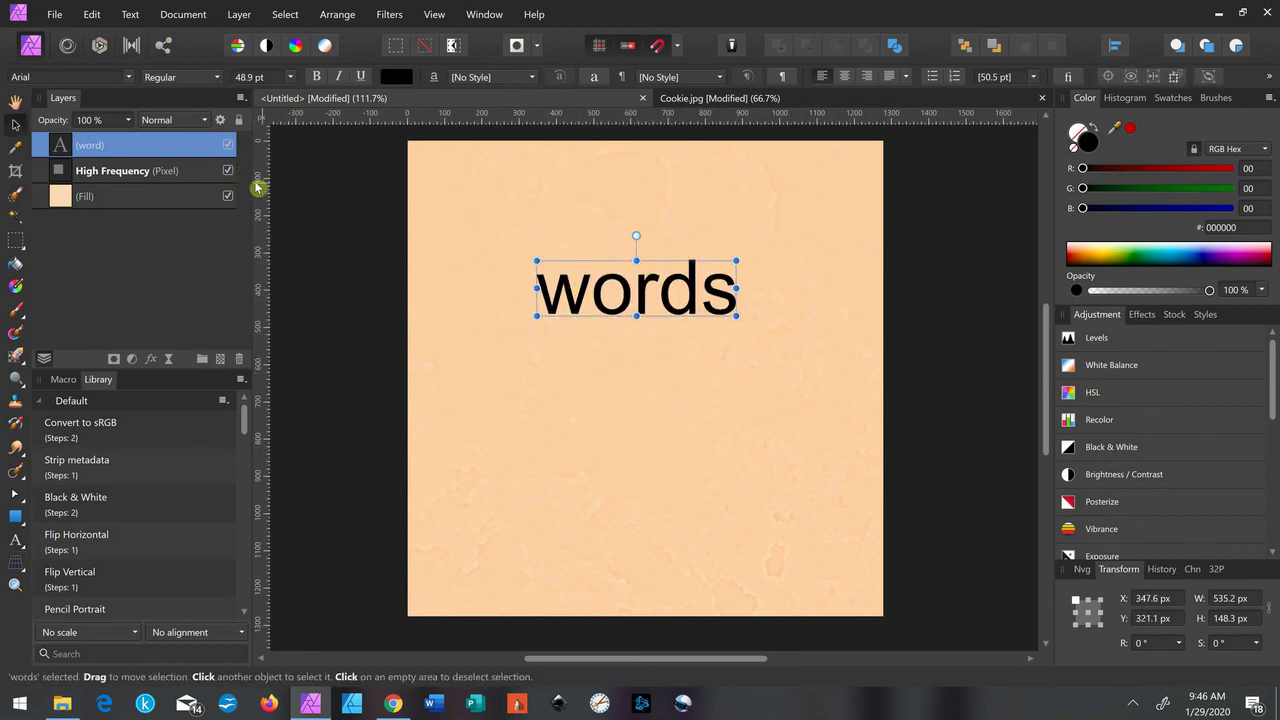
{"action": "left_click", "coordinate": [229, 172]}
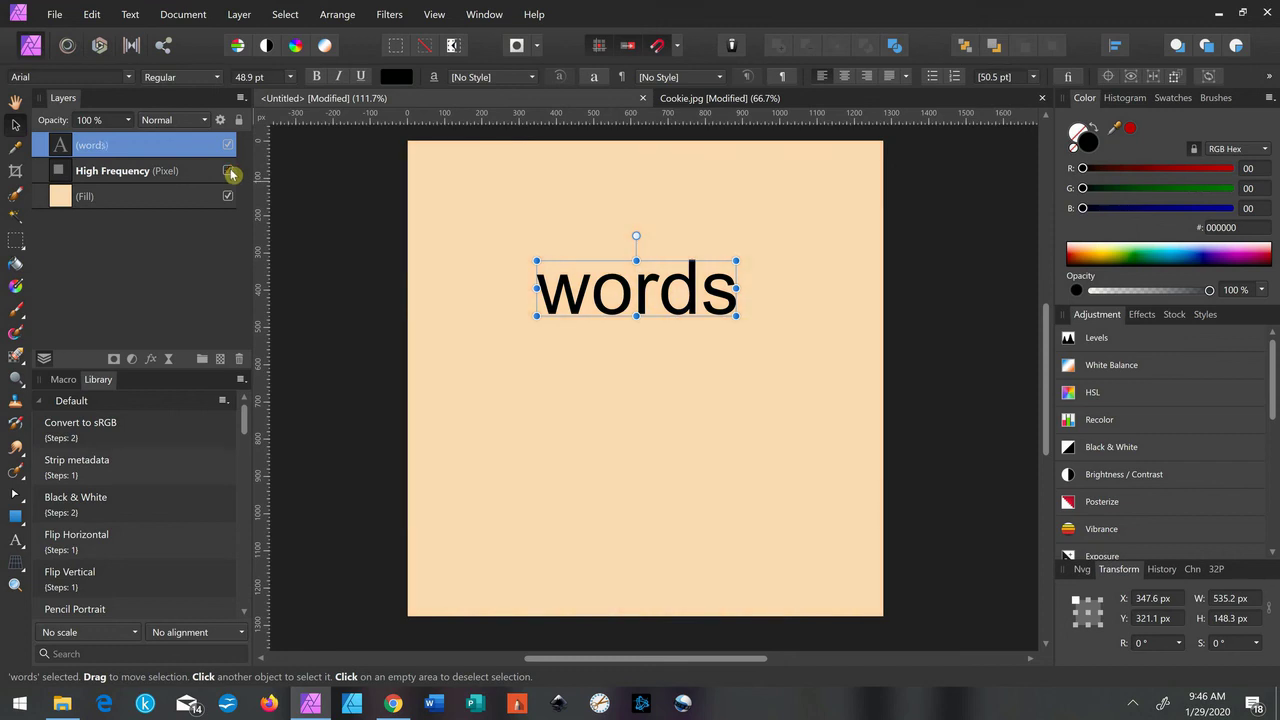
{"action": "left_click", "coordinate": [229, 172]}
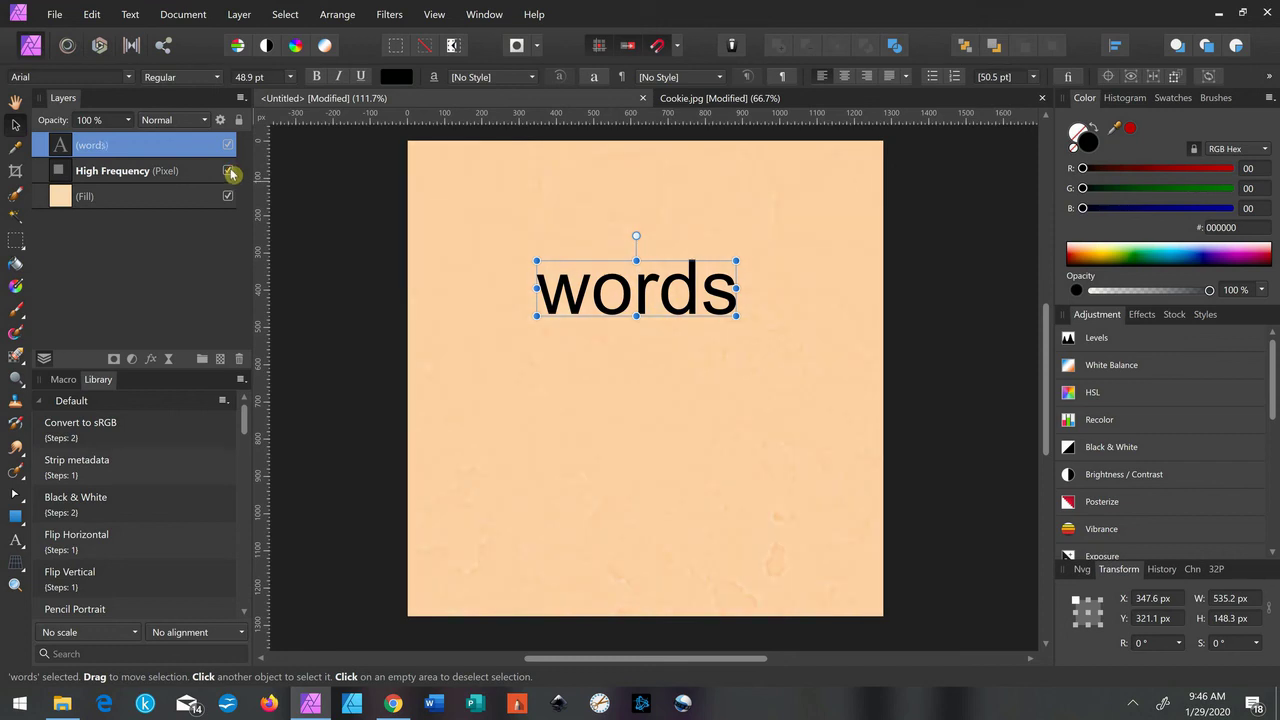